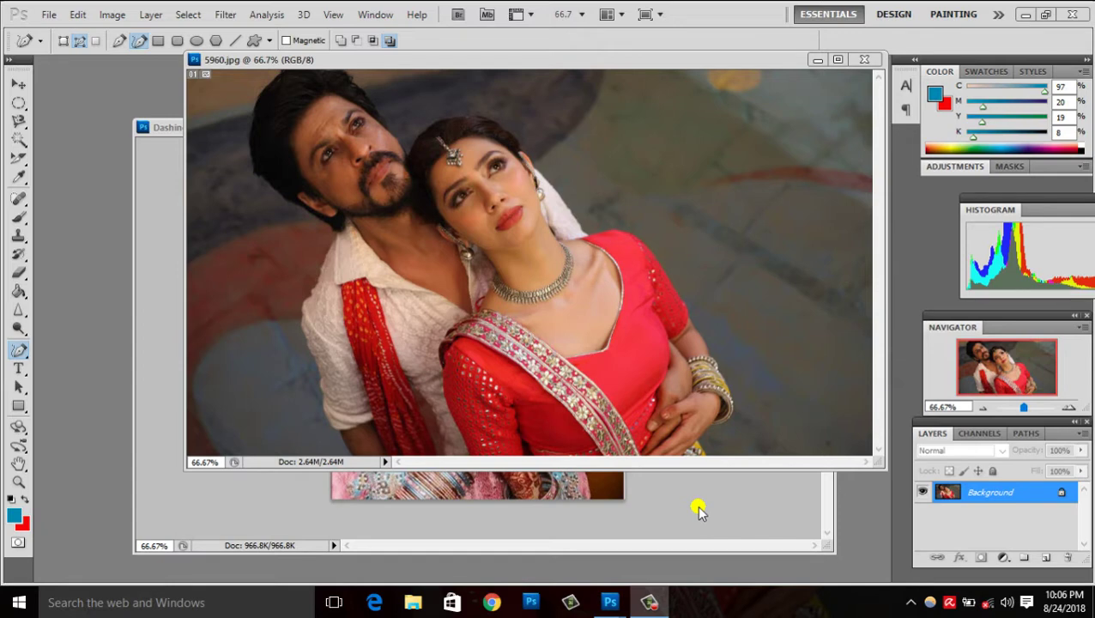
Select the Crop Tool, minimize the bridal portrait, and reposition the 5960.jpg window
left_click(692, 510)
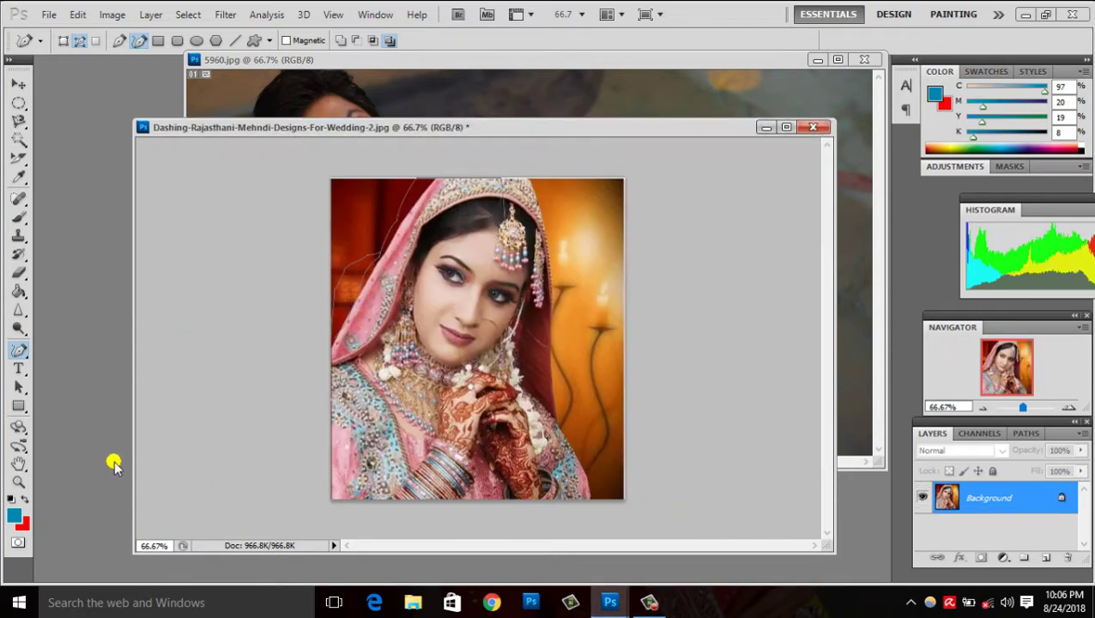
left_click(21, 159)
left_click(76, 157)
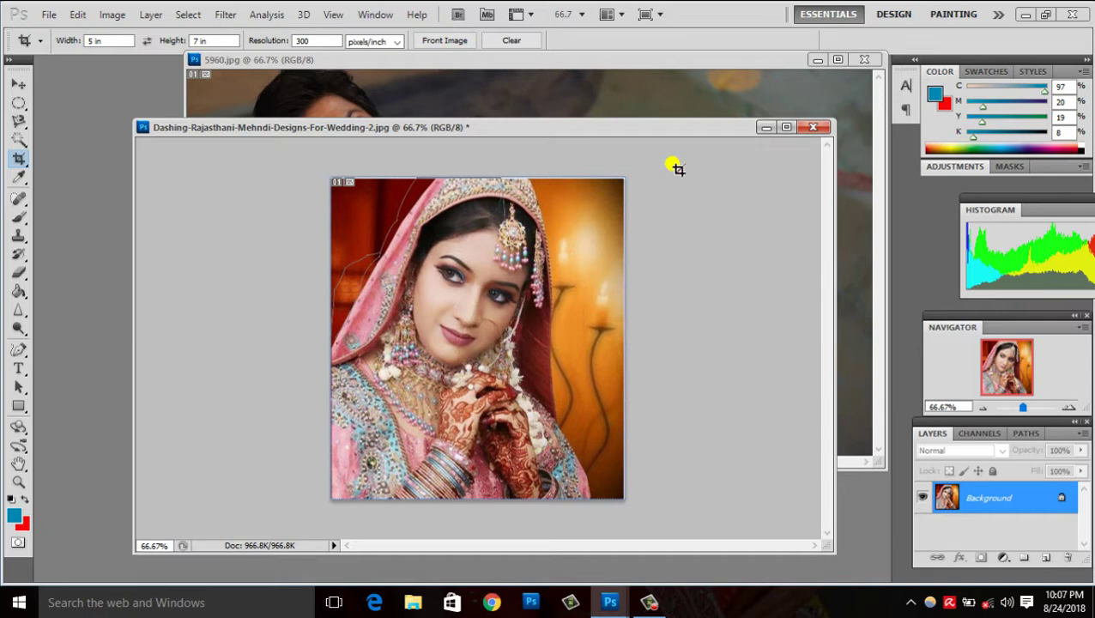
left_click(758, 129)
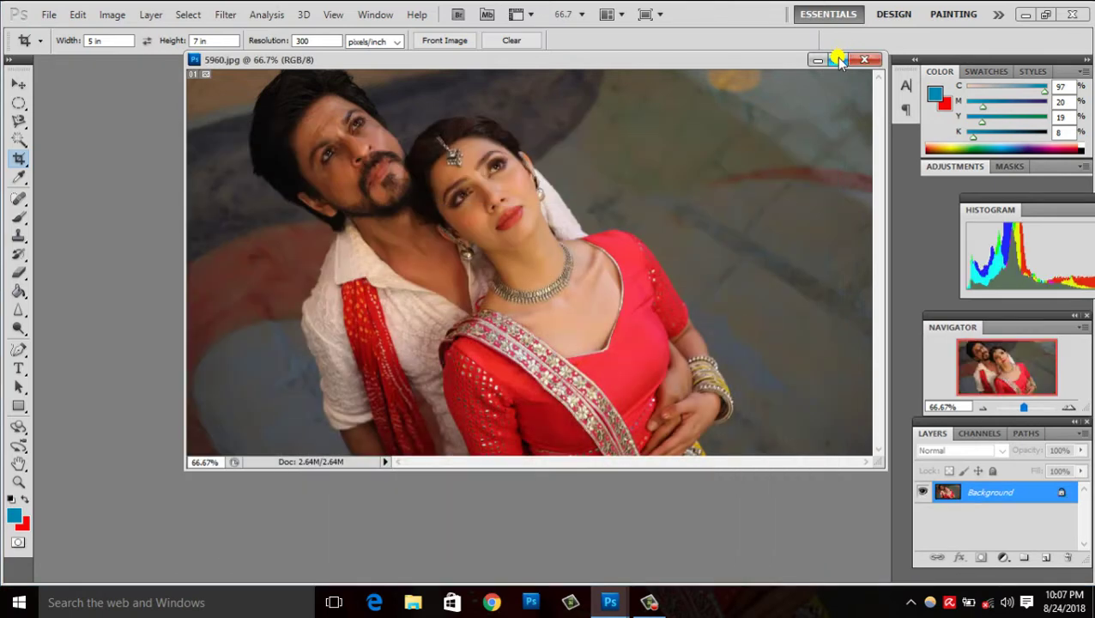
left_click_drag(707, 60, 644, 119)
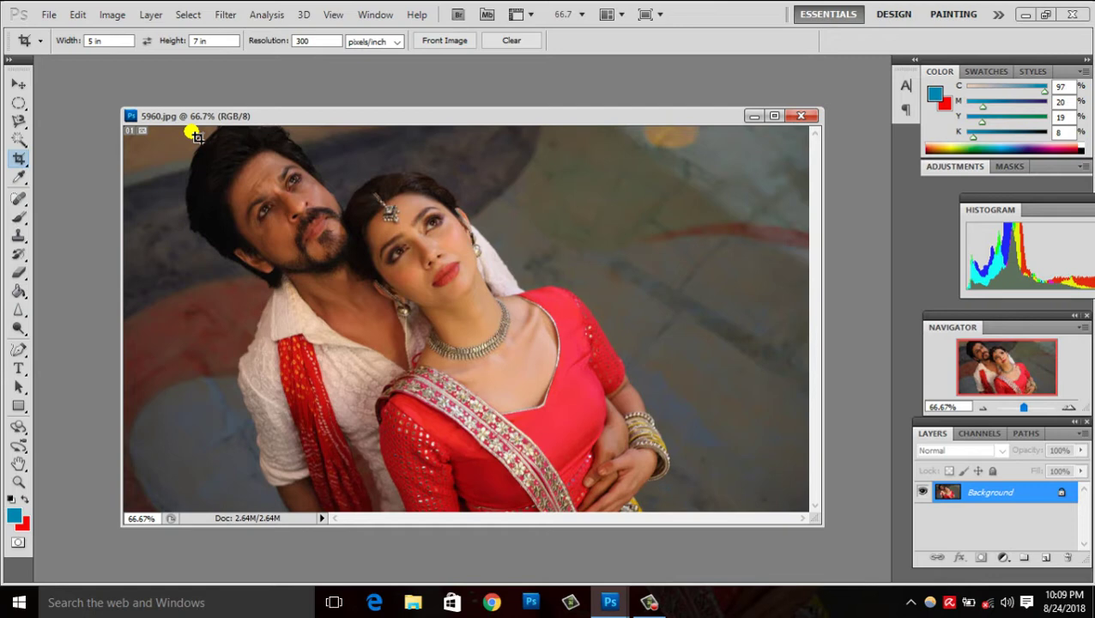
Apply a trial 5 × 7 crop from the couple's heads, then undo it
mouse_move(190, 127)
left_mouse_down()
mouse_move(584, 445)
mouse_move(216, 160)
left_mouse_up()
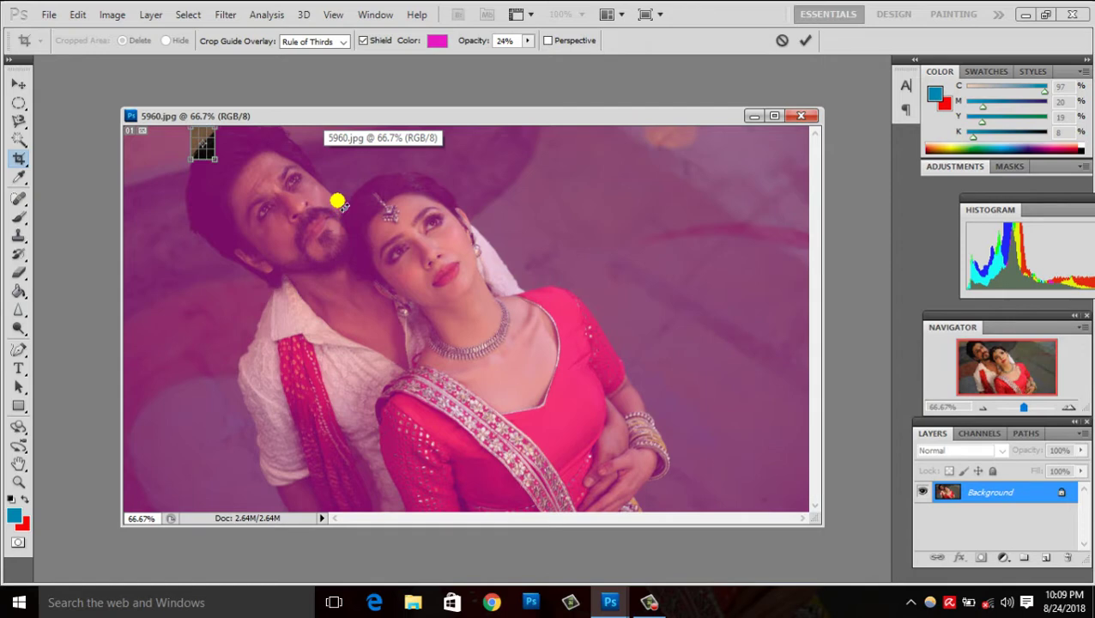
key("Return")
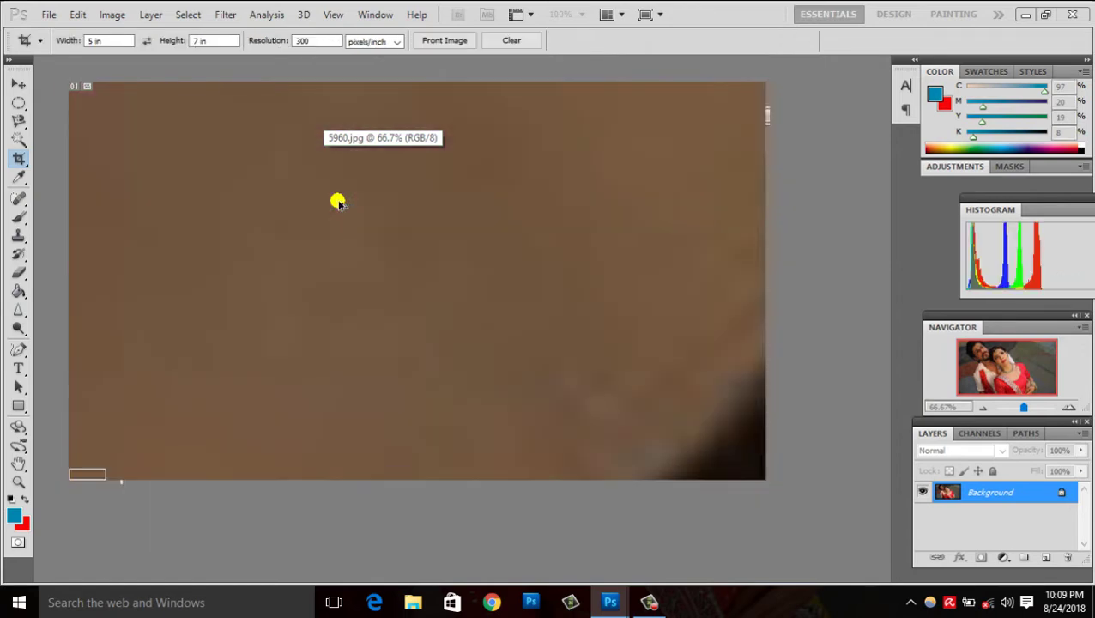
key("ctrl+z")
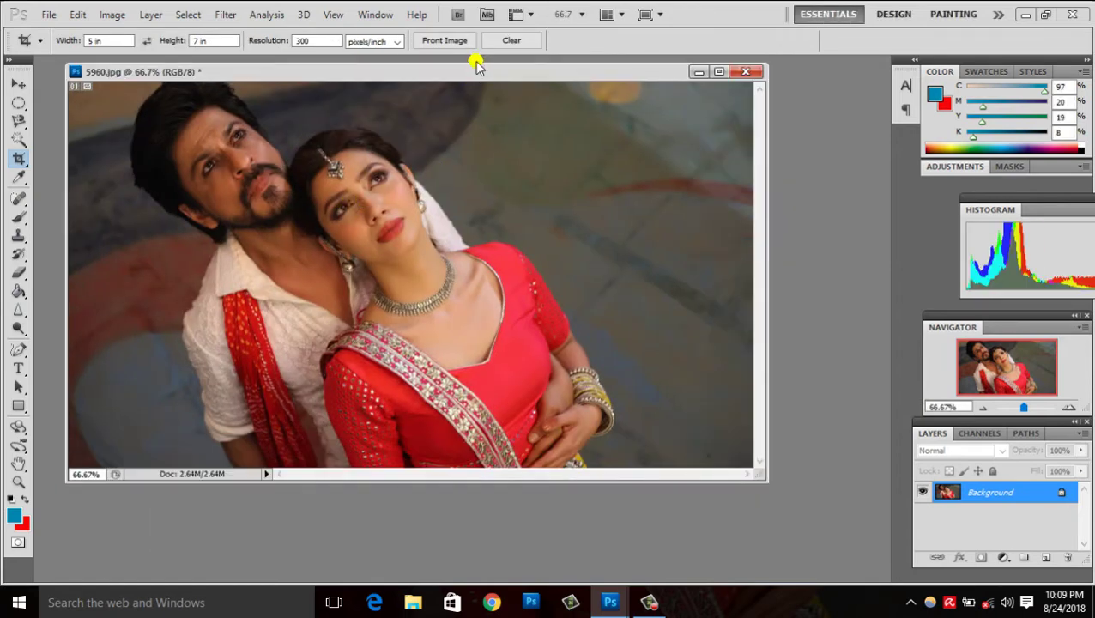
Clear the fixed crop width, height and resolution, and draw a free crop box over the couple
left_click_drag(479, 71, 520, 107)
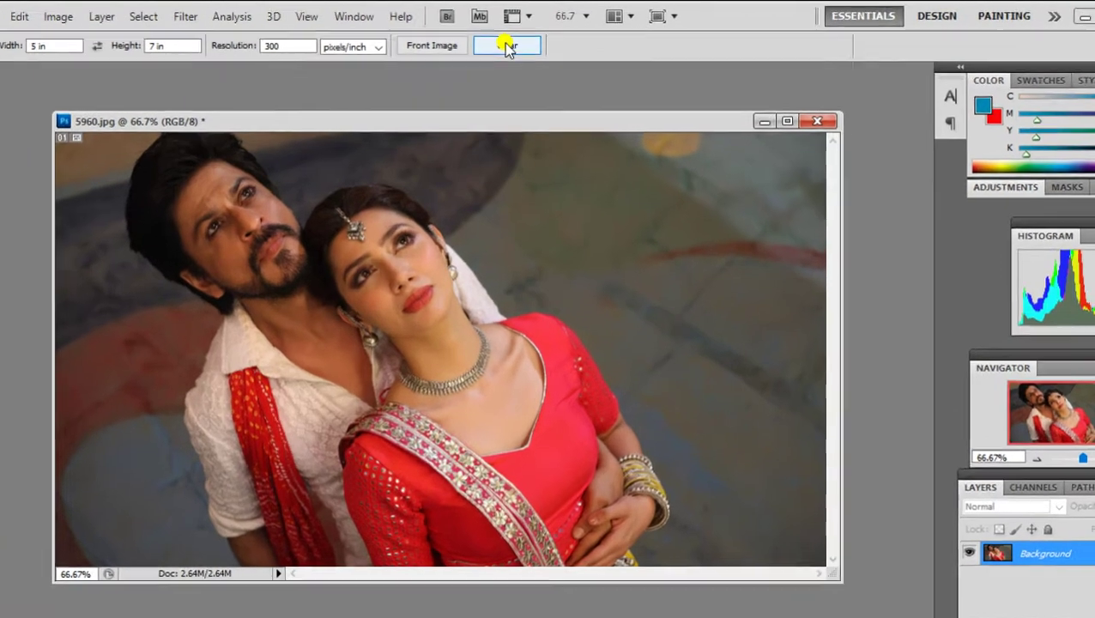
left_click(510, 41)
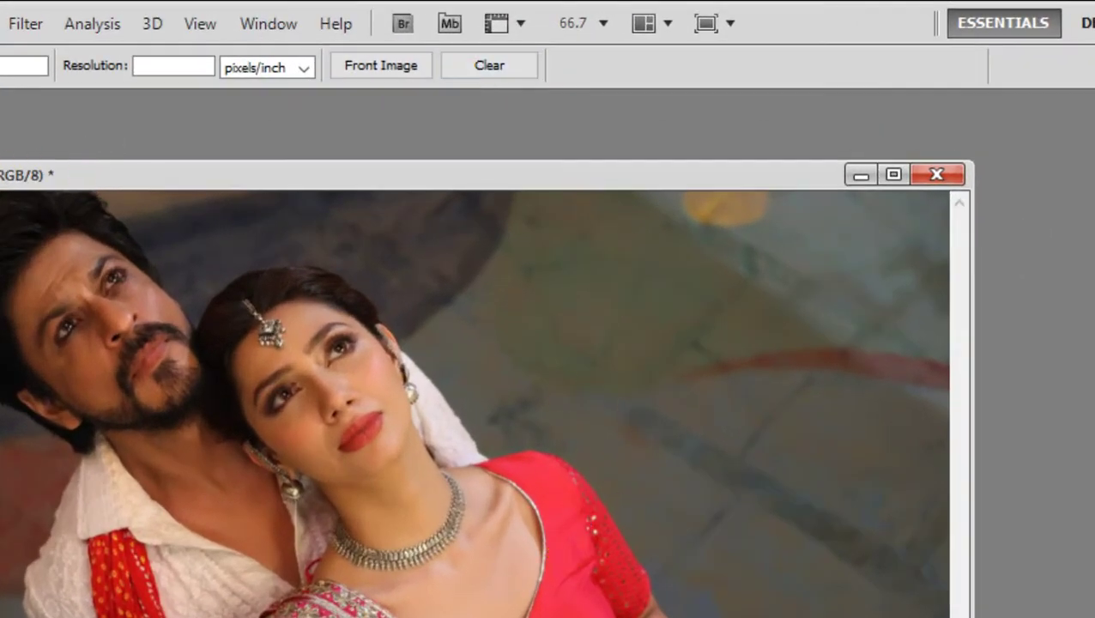
left_click_drag(1, 203, 529, 617)
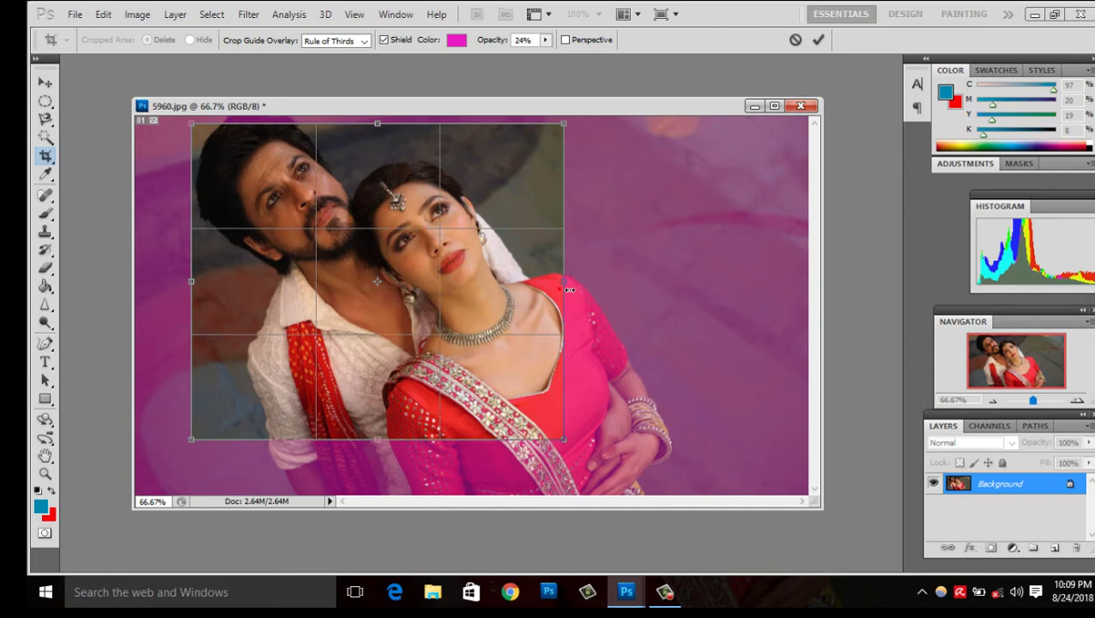
Trim the crop box's right edge and set the crop shield colour to blue
left_click_drag(567, 294, 560, 290)
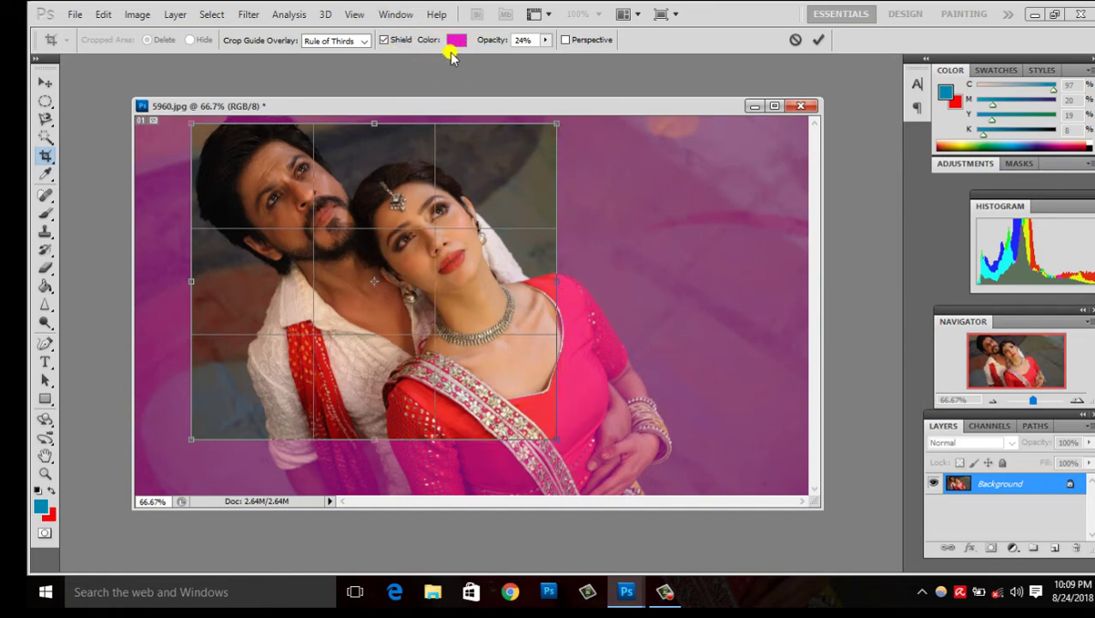
left_click(461, 43)
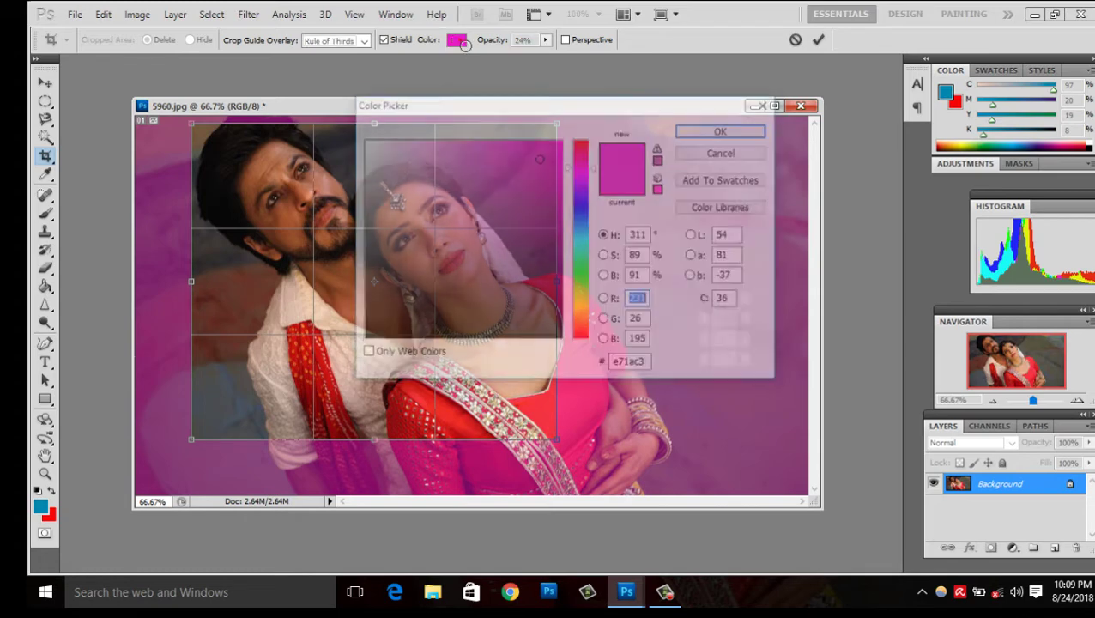
left_click(581, 204)
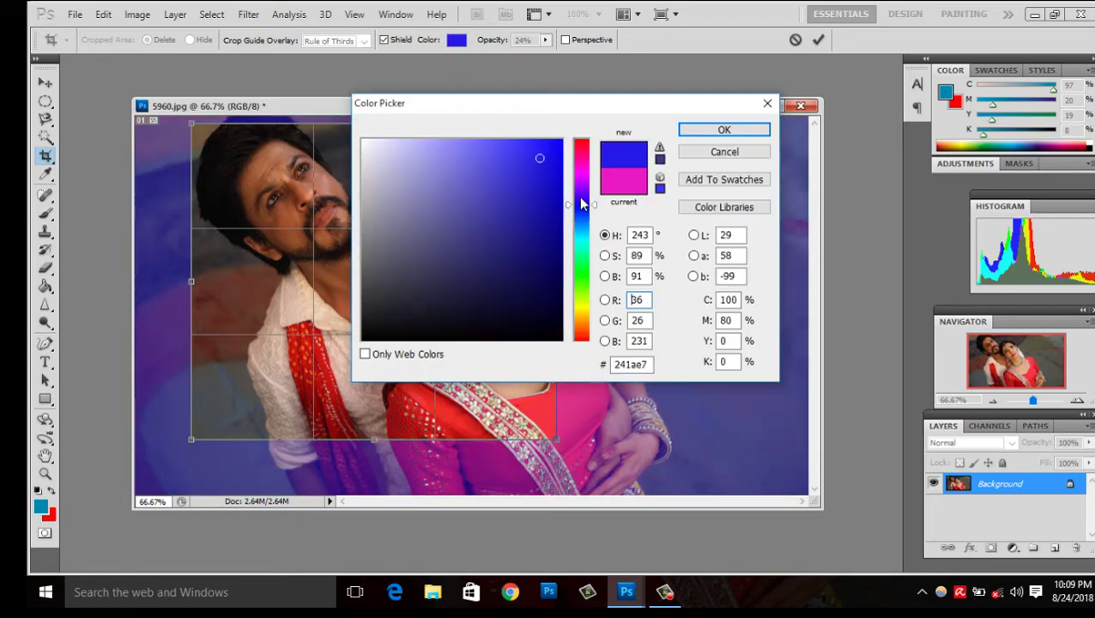
left_click(724, 130)
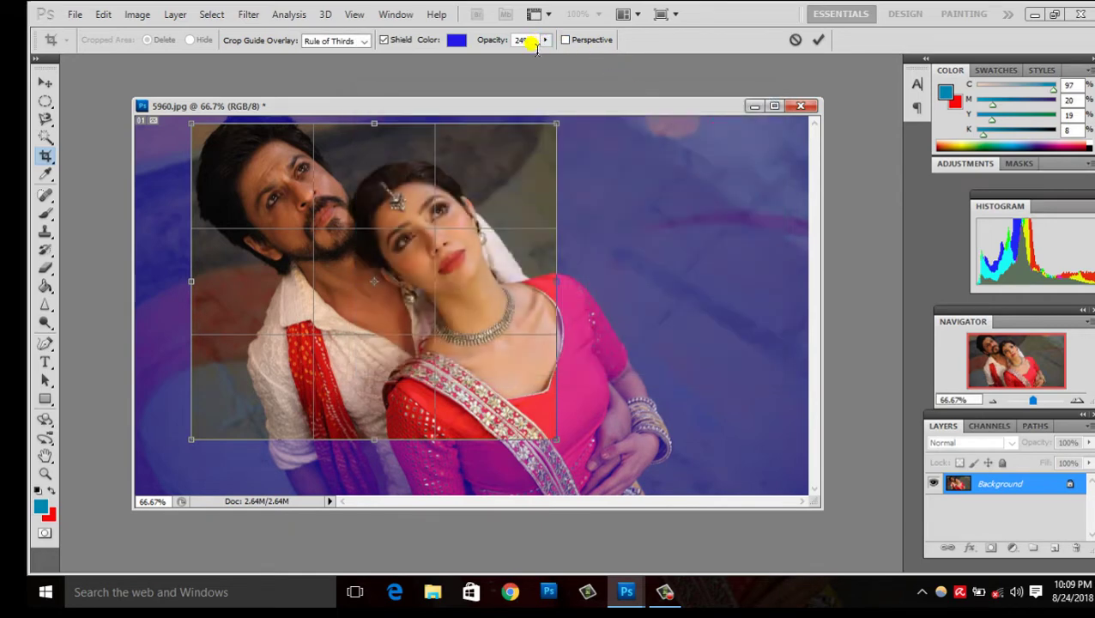
Raise the shield opacity to 35% and shift the crop box slightly right and down
left_click_drag(546, 40, 544, 57)
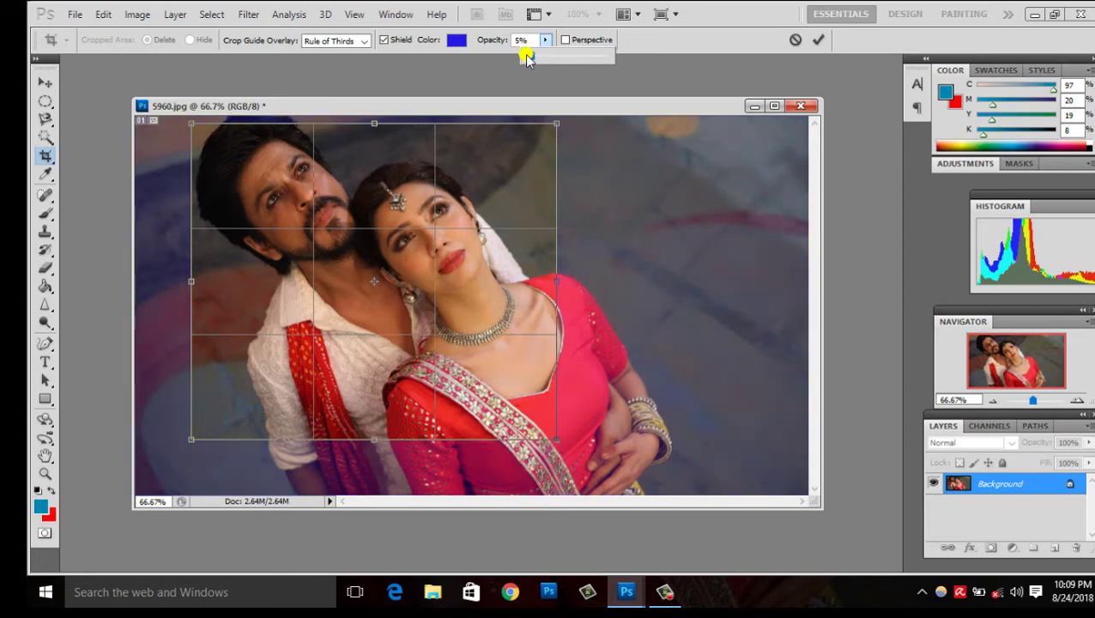
left_click_drag(531, 57, 556, 60)
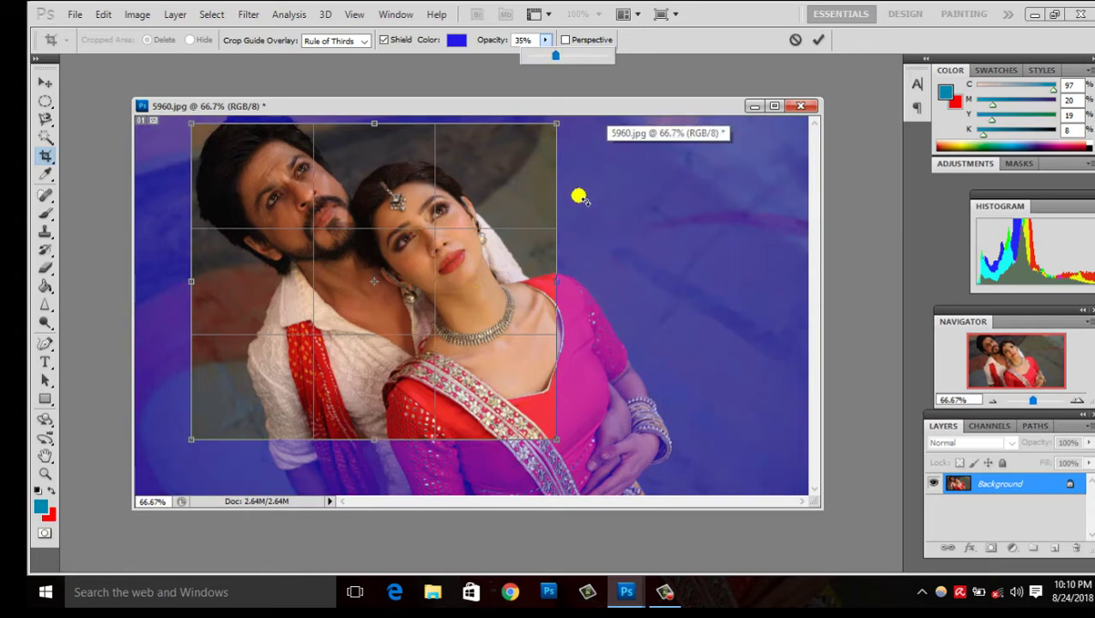
mouse_move(463, 295)
left_mouse_down()
mouse_move(535, 313)
mouse_move(410, 325)
mouse_move(528, 316)
mouse_move(503, 309)
left_mouse_up()
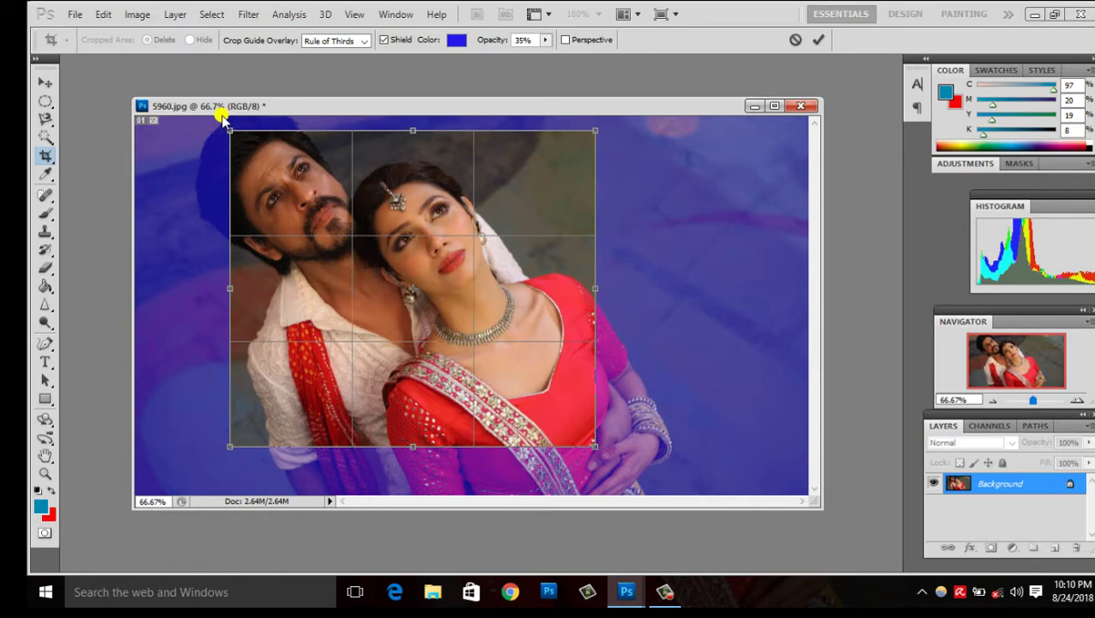
Rotate the crop box counter-clockwise around the couple and commit the crop
left_click_drag(221, 126, 180, 156)
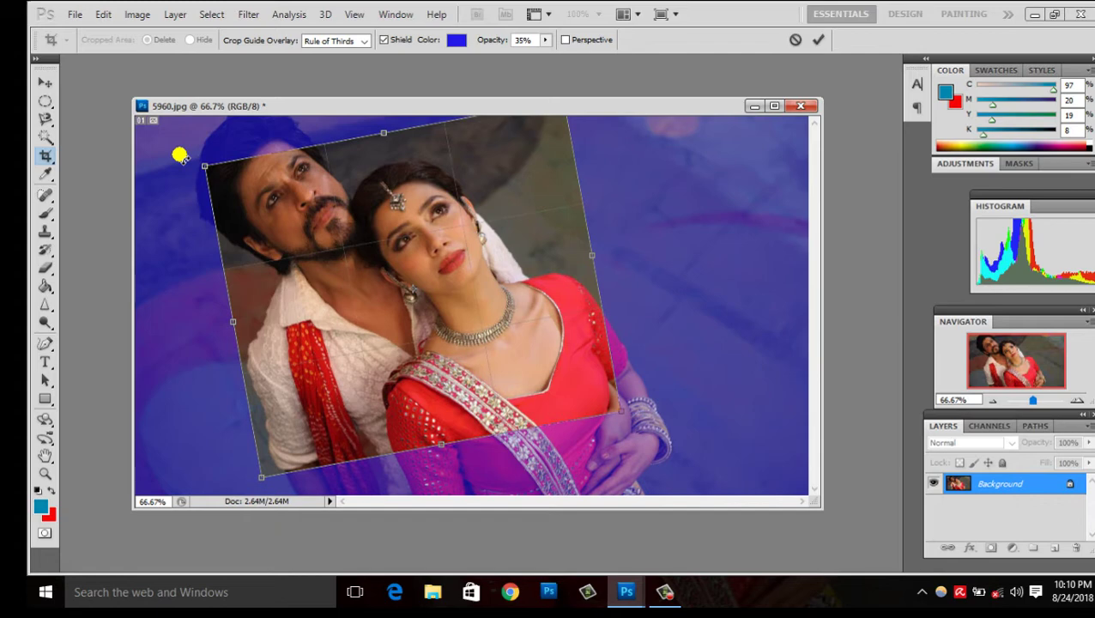
key("Return")
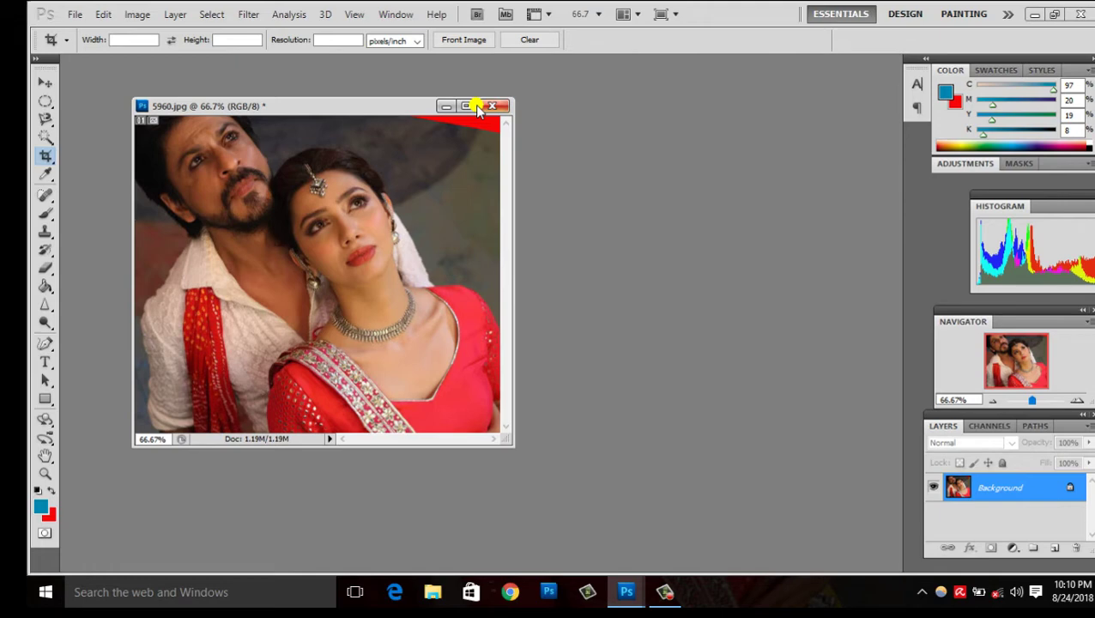
Undo the rotated crop and choose the 'Crop 5 inch x 7 inch 300 ppi' preset
key("ctrl+z")
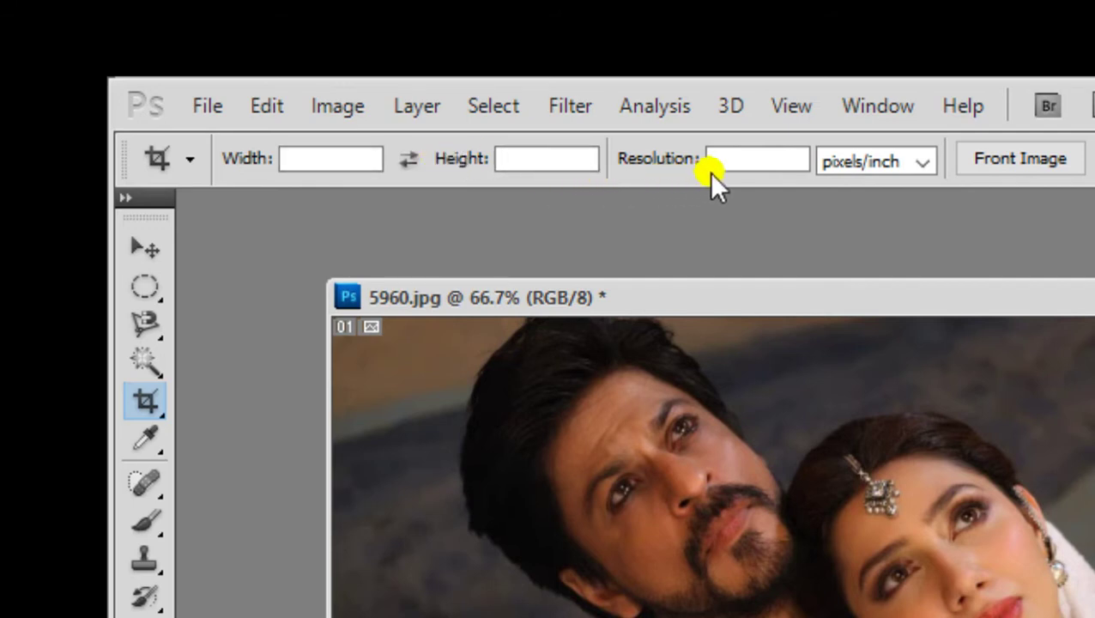
left_click(191, 160)
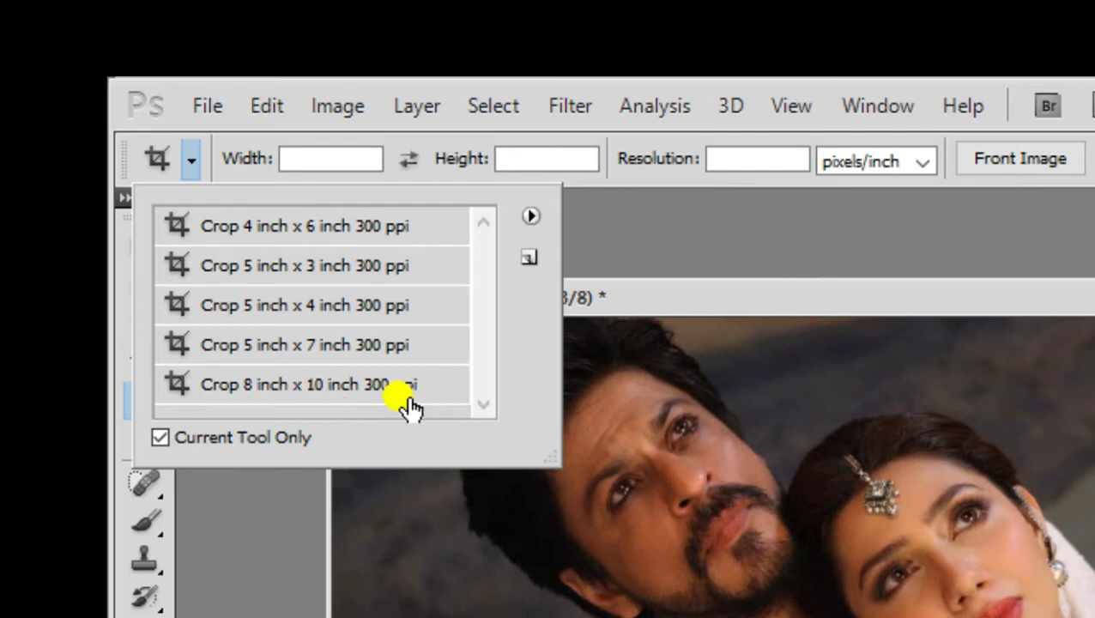
mouse_move(408, 403)
left_mouse_down()
mouse_move(447, 426)
mouse_move(391, 391)
left_mouse_up()
left_click(247, 364)
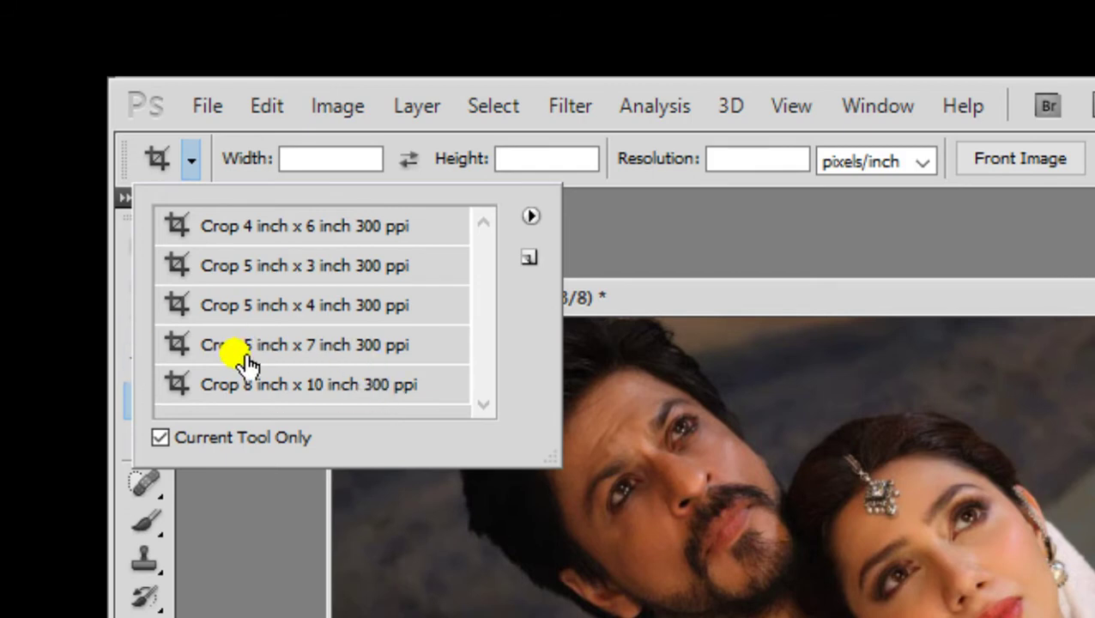
left_click(351, 352)
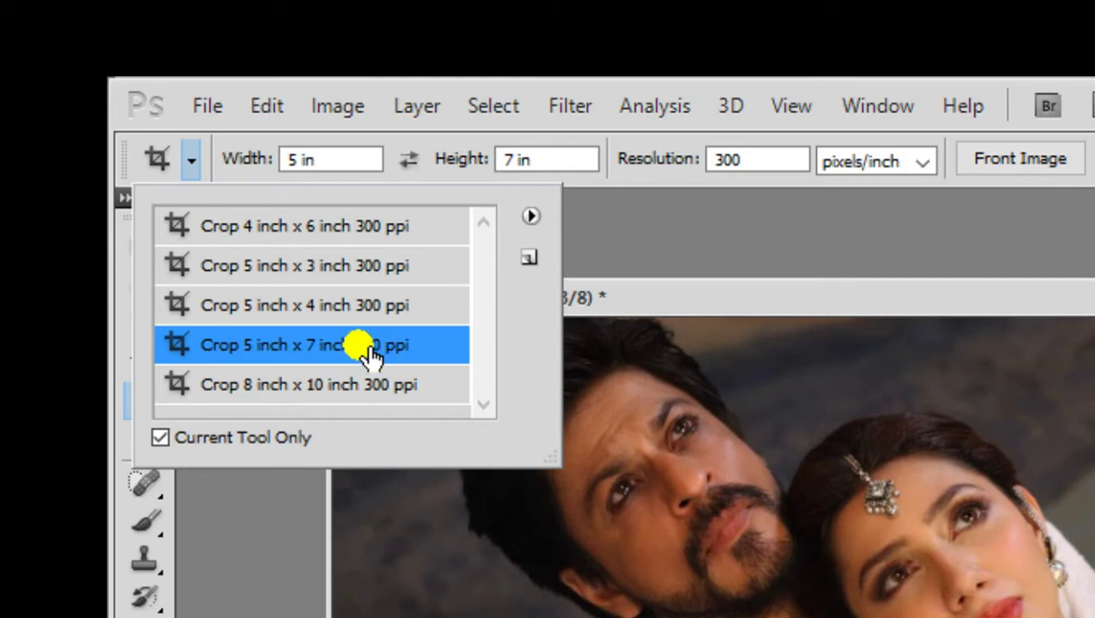
double_click(364, 350)
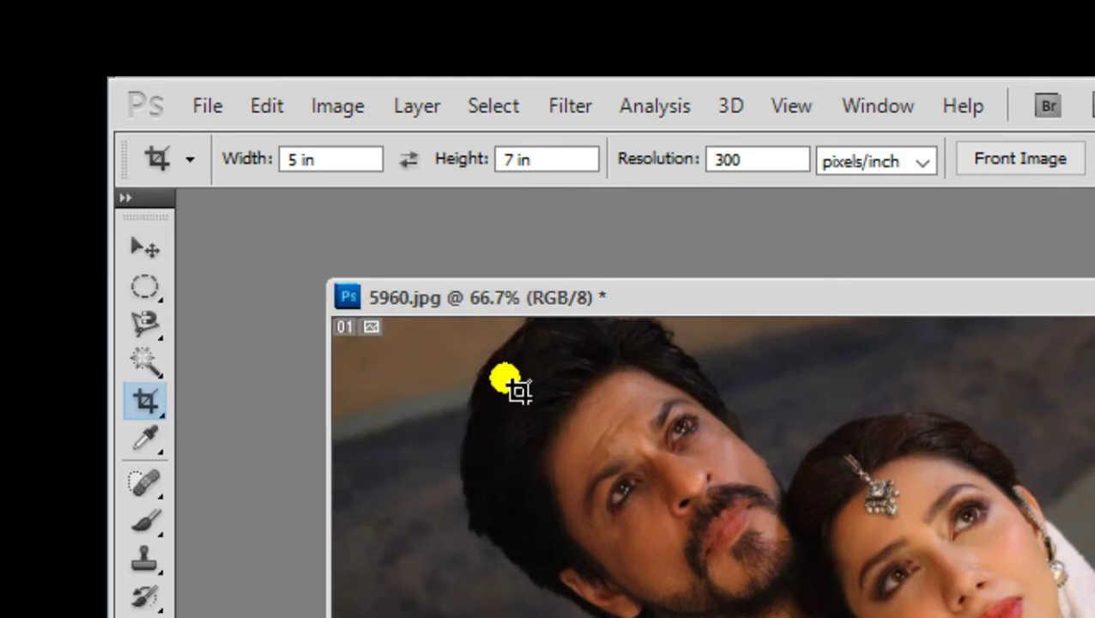
Draw a 5 × 7 crop box over the woman's face, tilt and enlarge it, and apply it
mouse_move(476, 356)
left_mouse_down()
mouse_move(159, 227)
mouse_move(679, 440)
left_mouse_up()
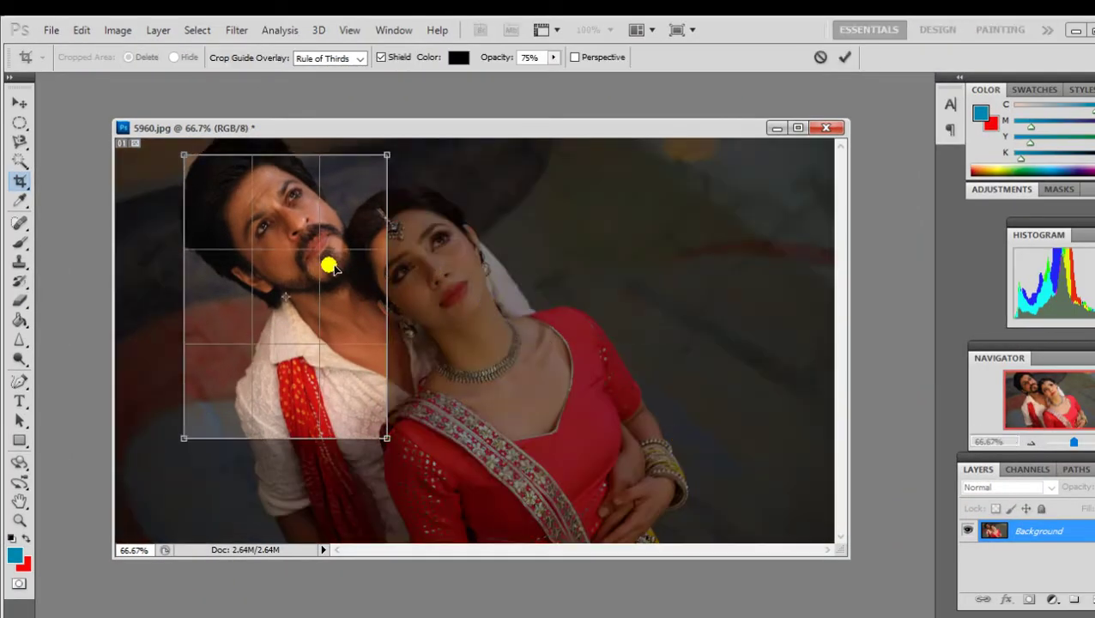
left_click_drag(332, 269, 445, 282)
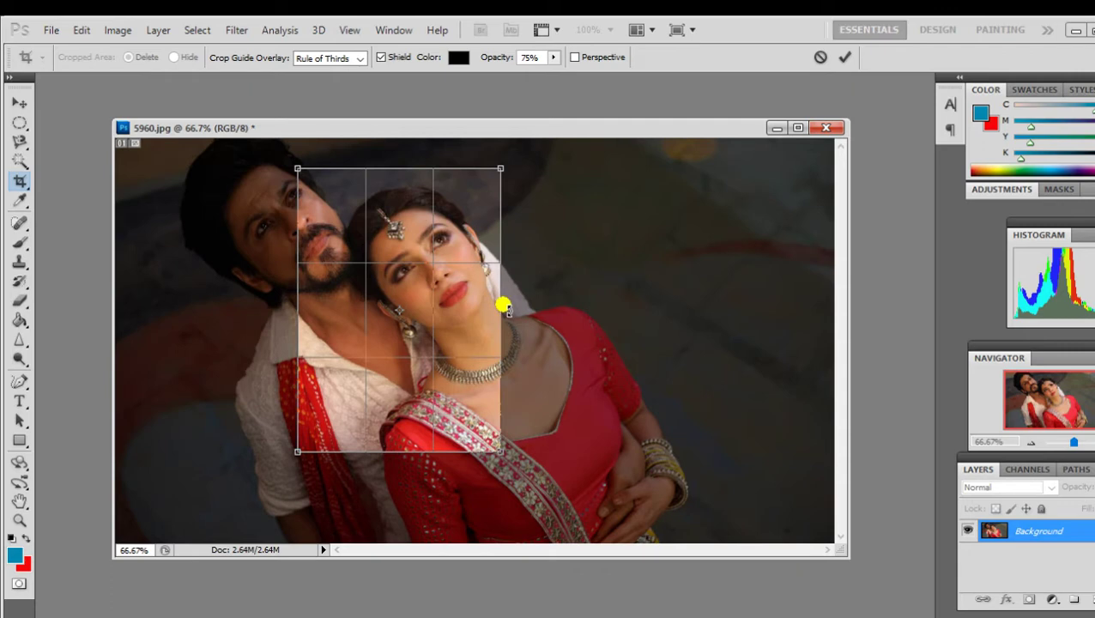
left_click_drag(507, 310, 506, 288)
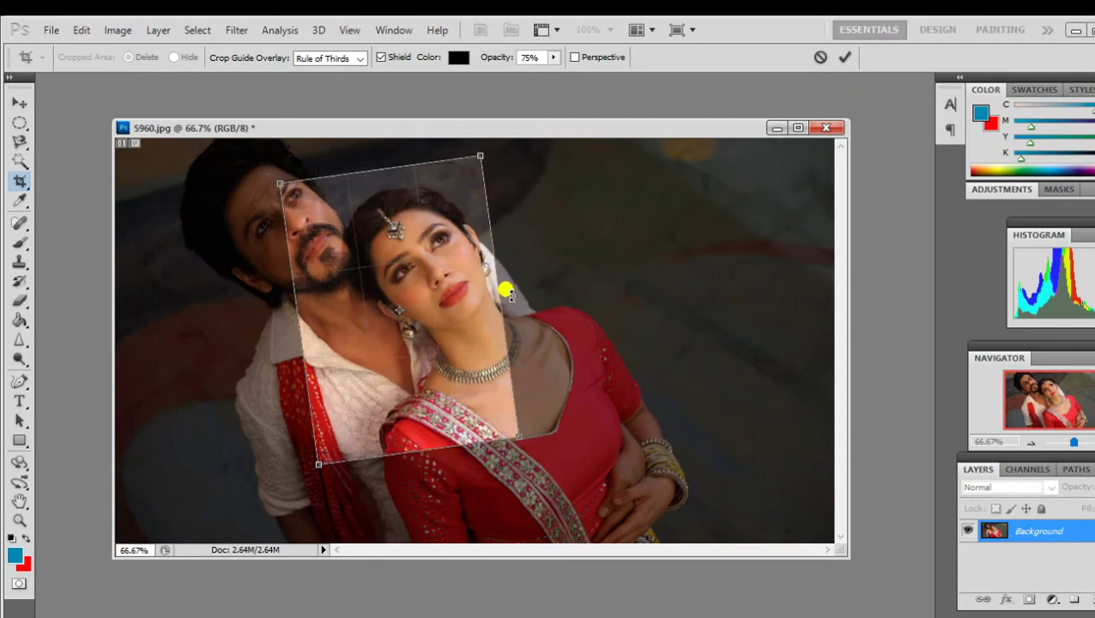
left_click_drag(275, 178, 233, 201)
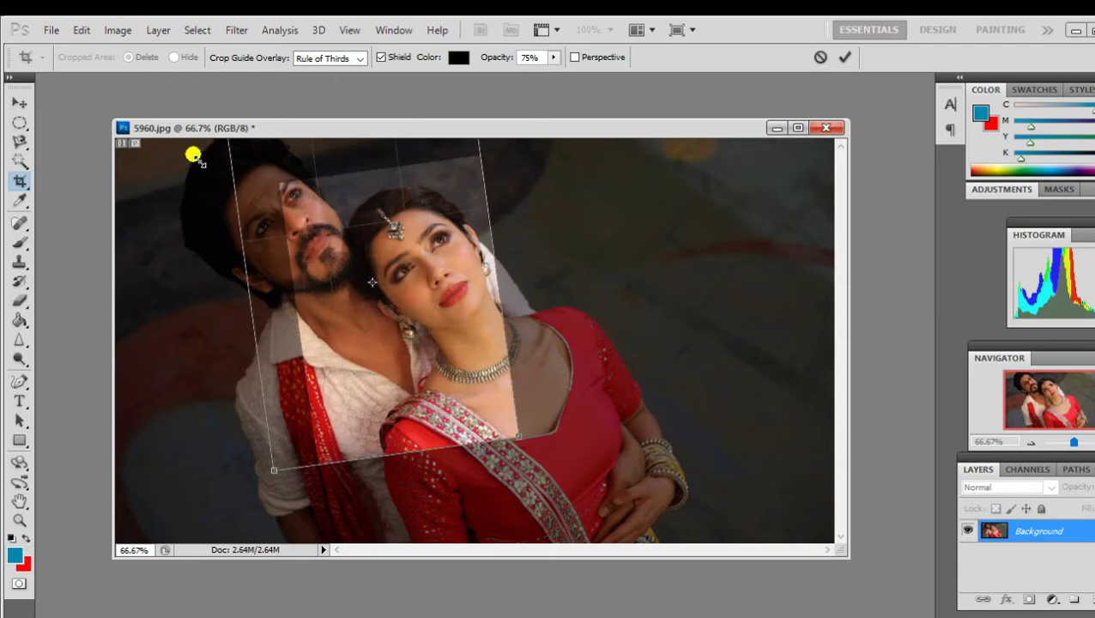
mouse_move(359, 238)
left_mouse_down()
mouse_move(371, 268)
mouse_move(419, 250)
left_mouse_up()
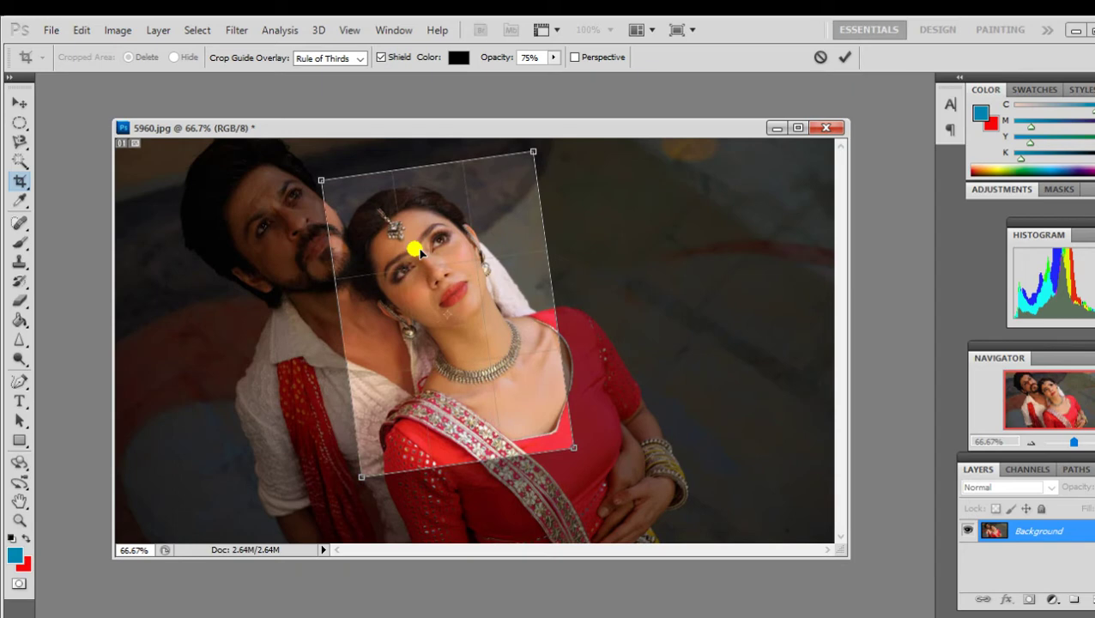
double_click(419, 251)
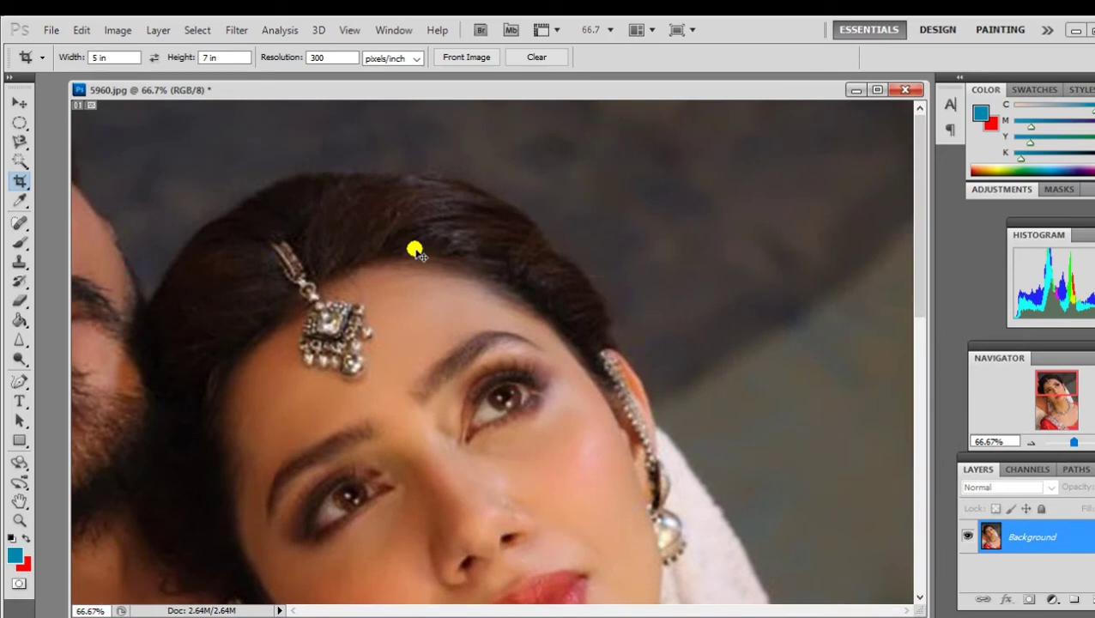
Zoom out, undo the bride crop to restore the full photo, and adjust the zoom
key("ctrl+minus")
key("ctrl+minus")
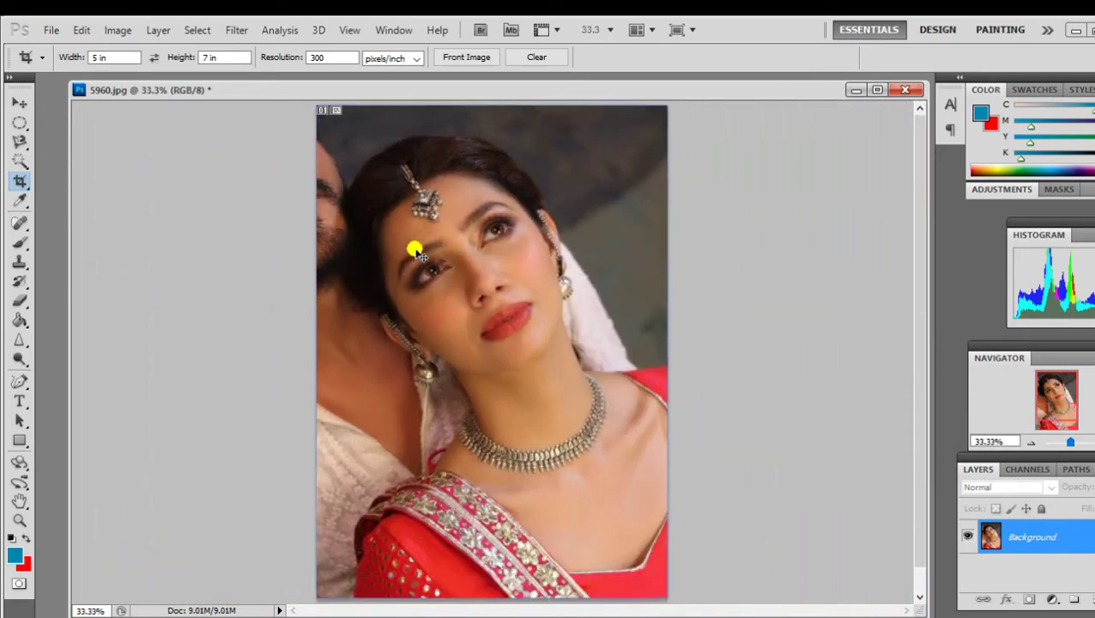
key("ctrl+minus")
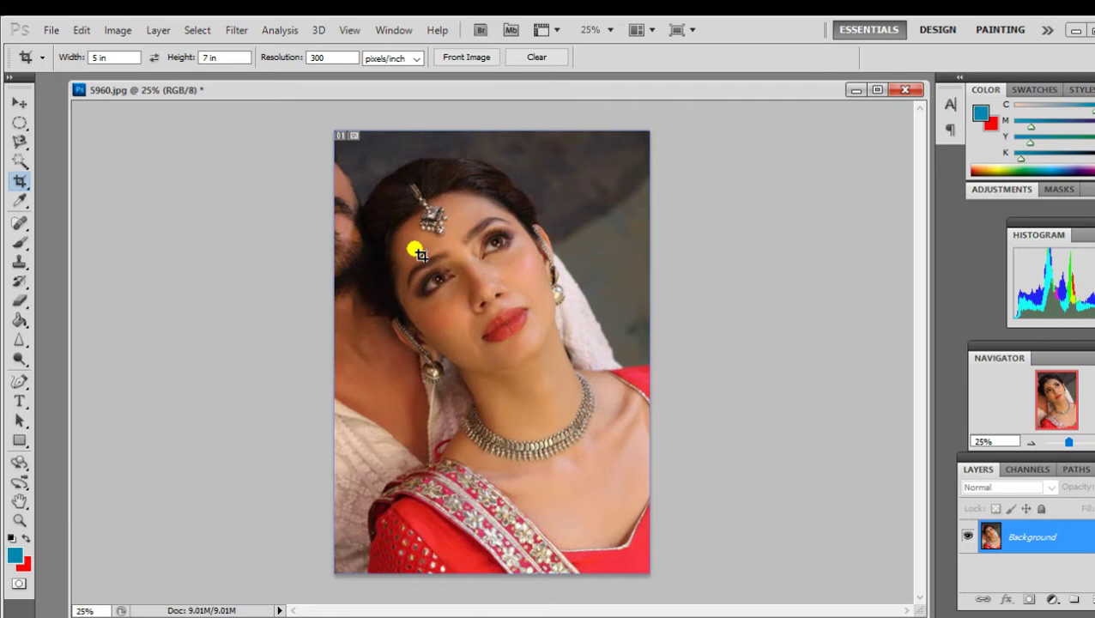
key("ctrl+z")
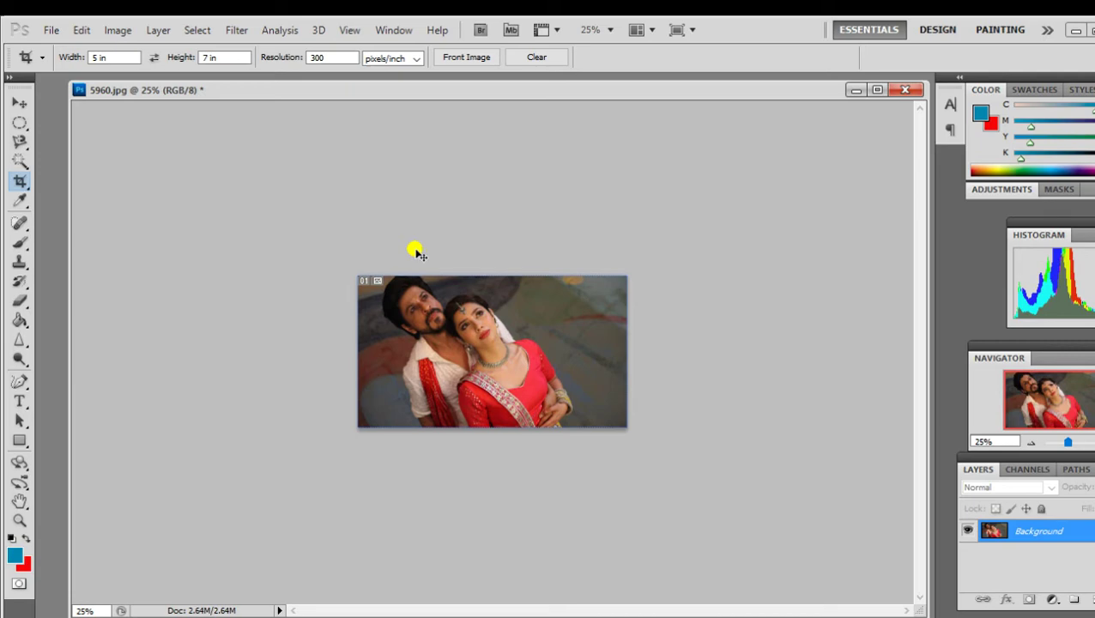
key("ctrl+plus")
key("ctrl+plus")
key("ctrl+plus")
key("ctrl+plus")
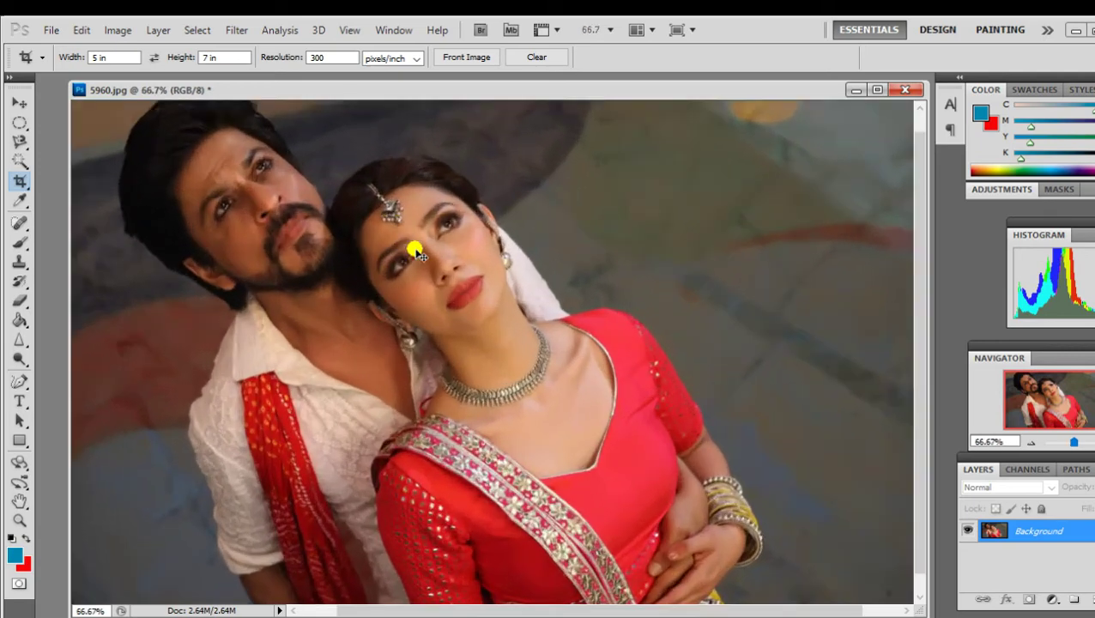
key("ctrl+minus")
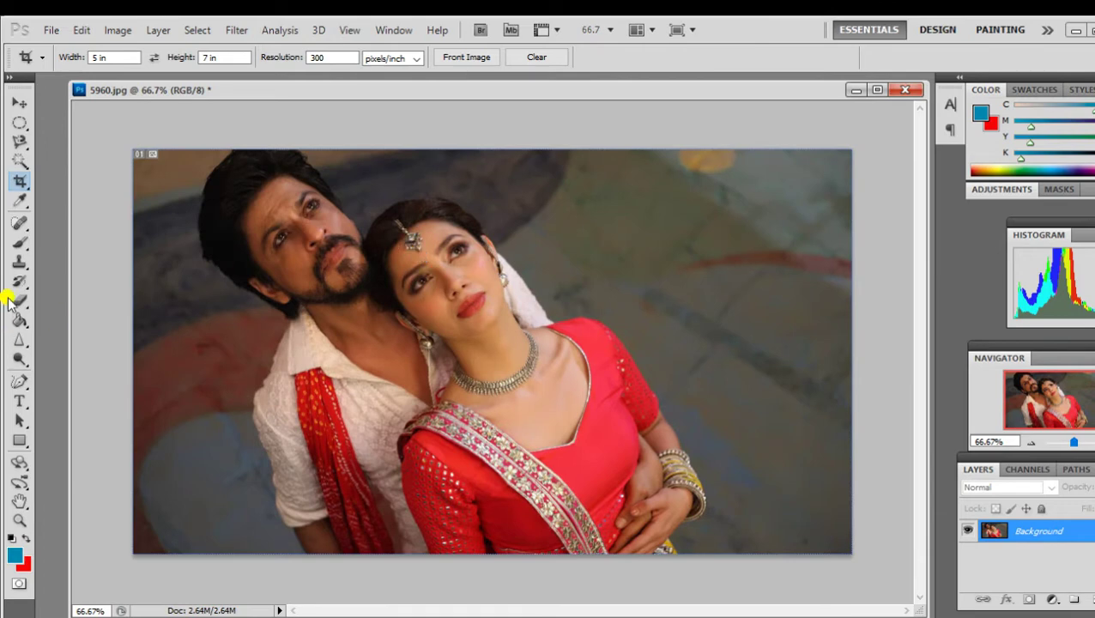
Open the Crop/Slice tool flyout and close it without changing tools
left_click(19, 184)
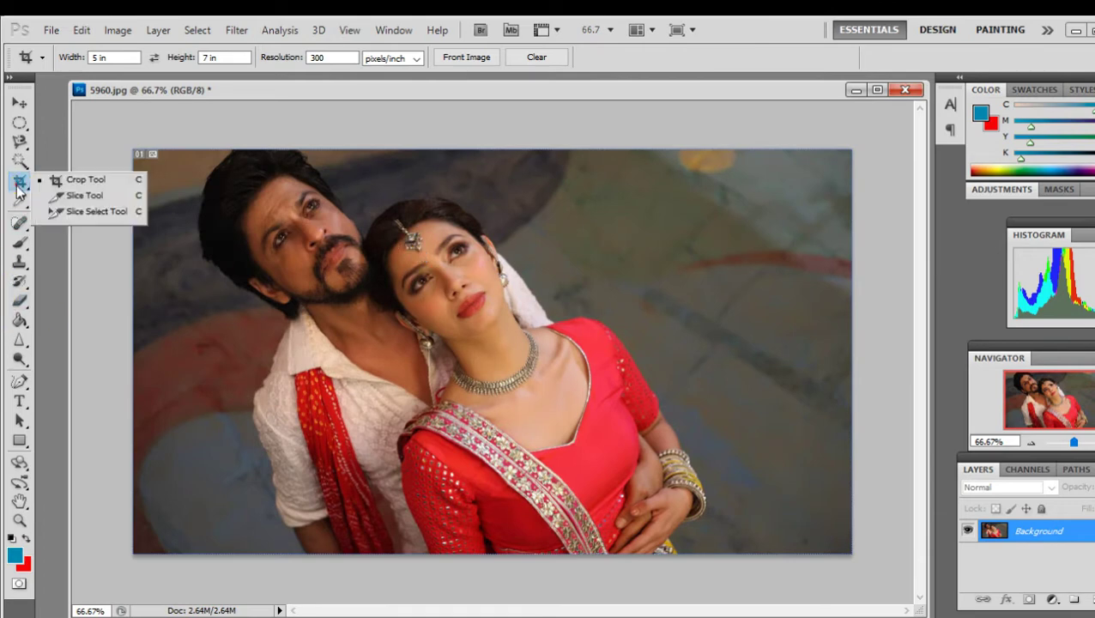
left_click(97, 220)
left_click(347, 95)
left_click(347, 92)
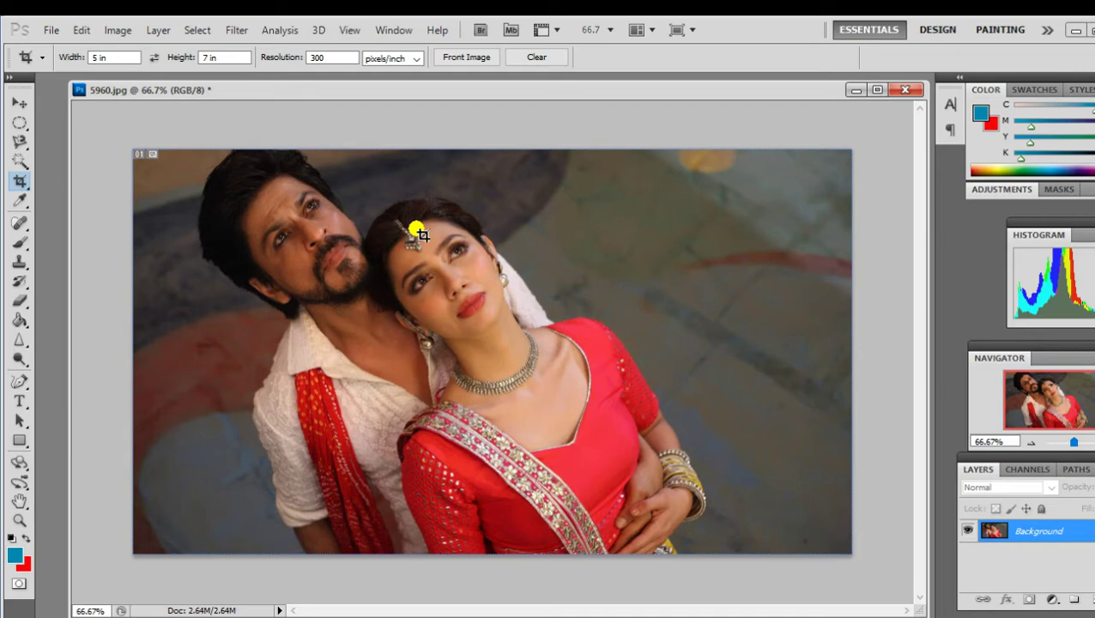
Choose the Slice Tool and draw slices 01–04 over the photo's four quarters
right_click(29, 184)
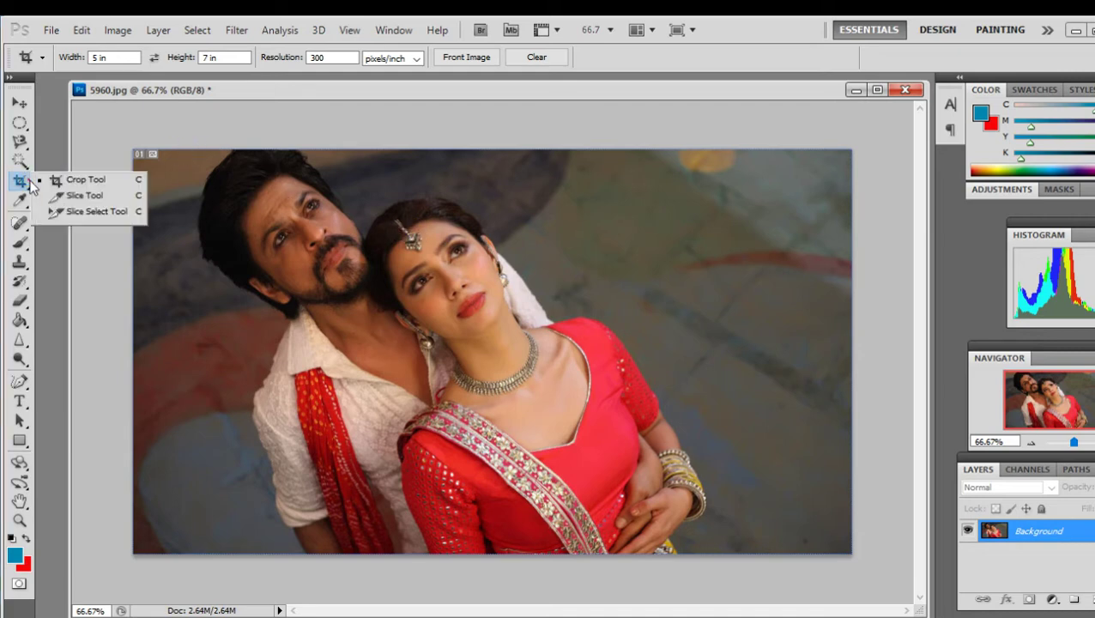
left_click(56, 195)
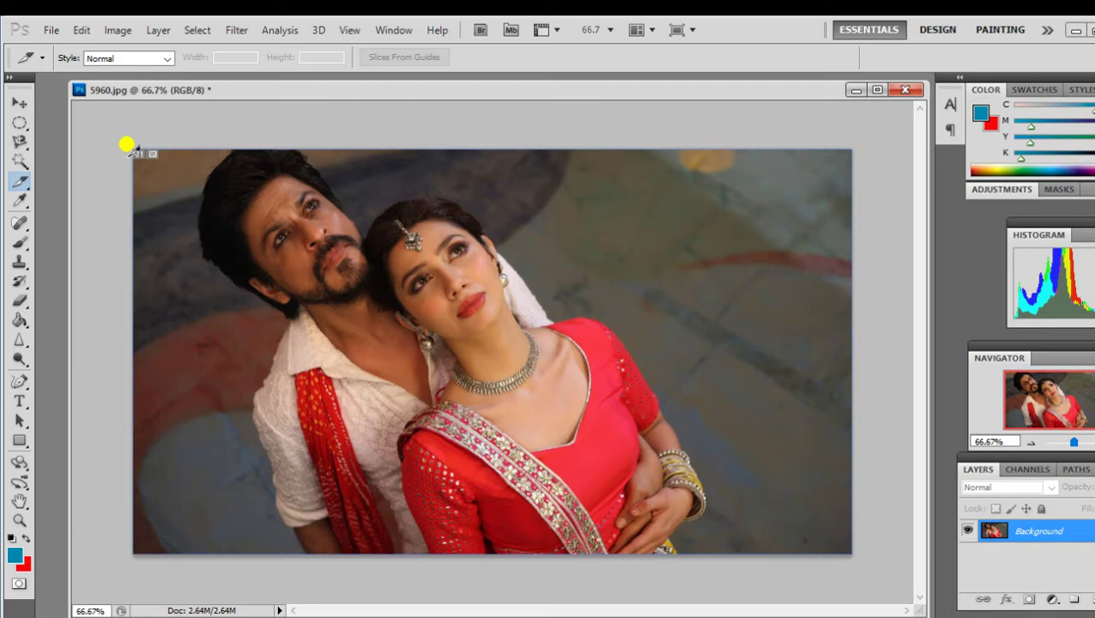
left_click_drag(127, 146, 482, 368)
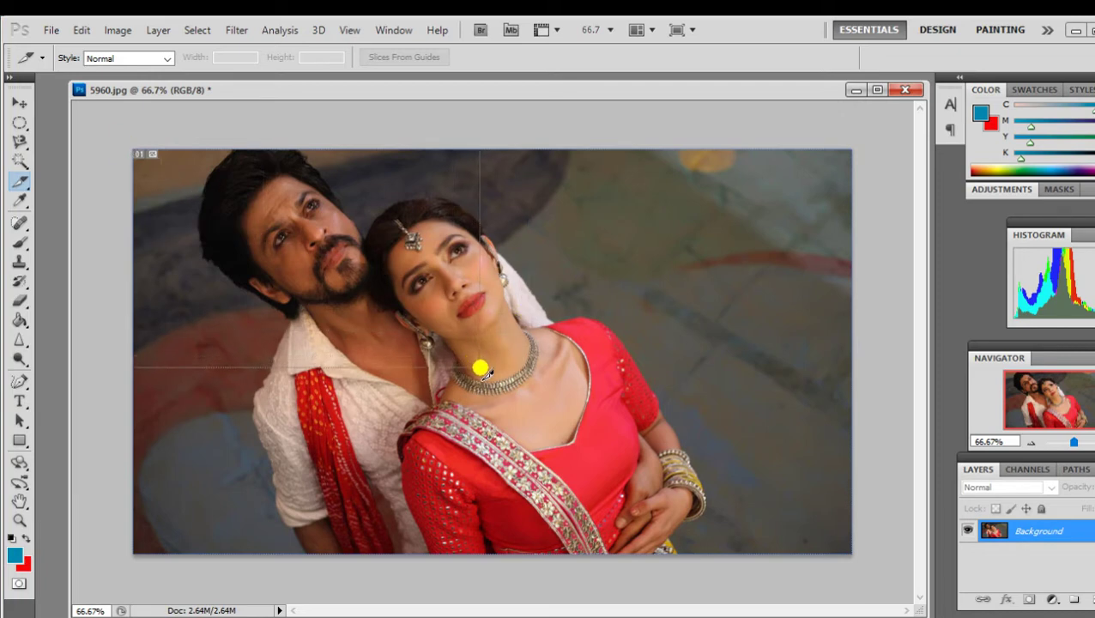
left_click_drag(481, 368, 481, 368)
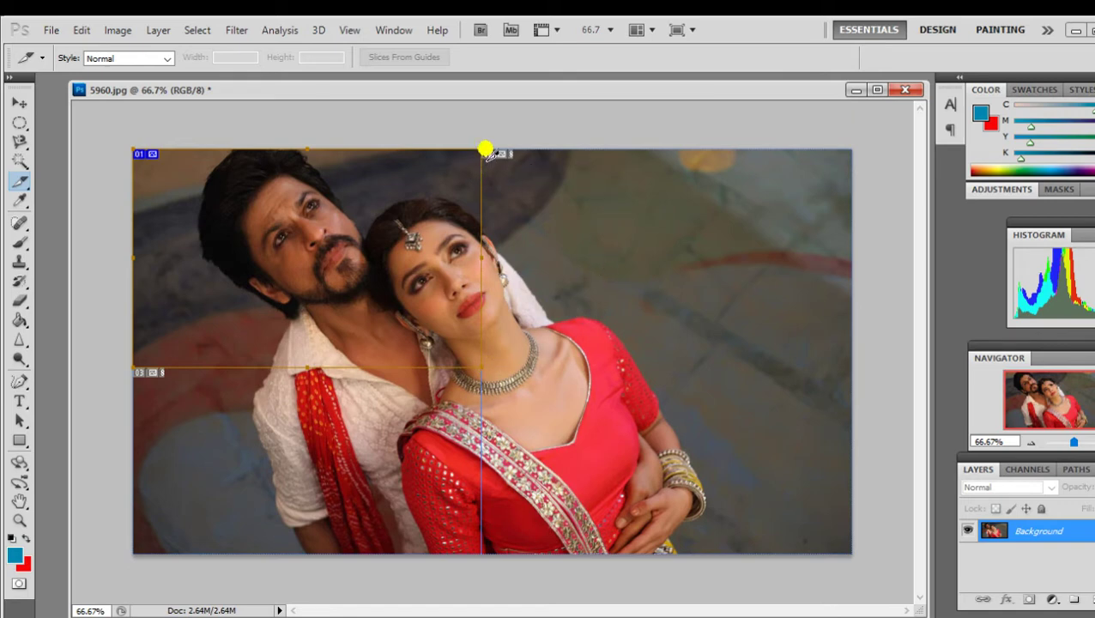
left_click_drag(483, 151, 832, 371)
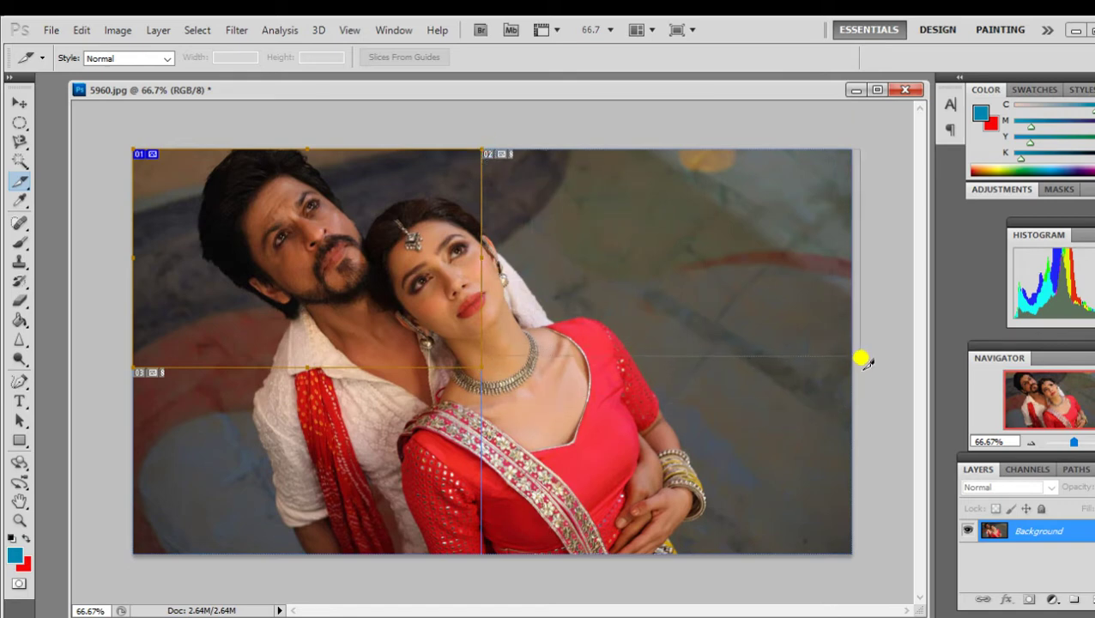
left_click_drag(832, 371, 849, 375)
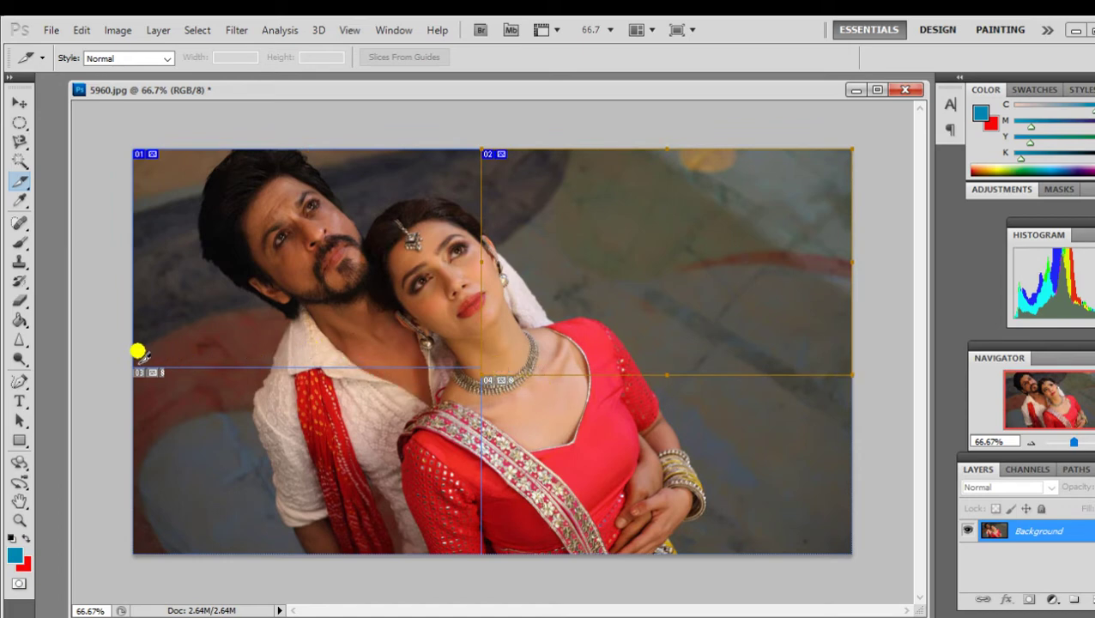
left_click_drag(135, 365, 491, 550)
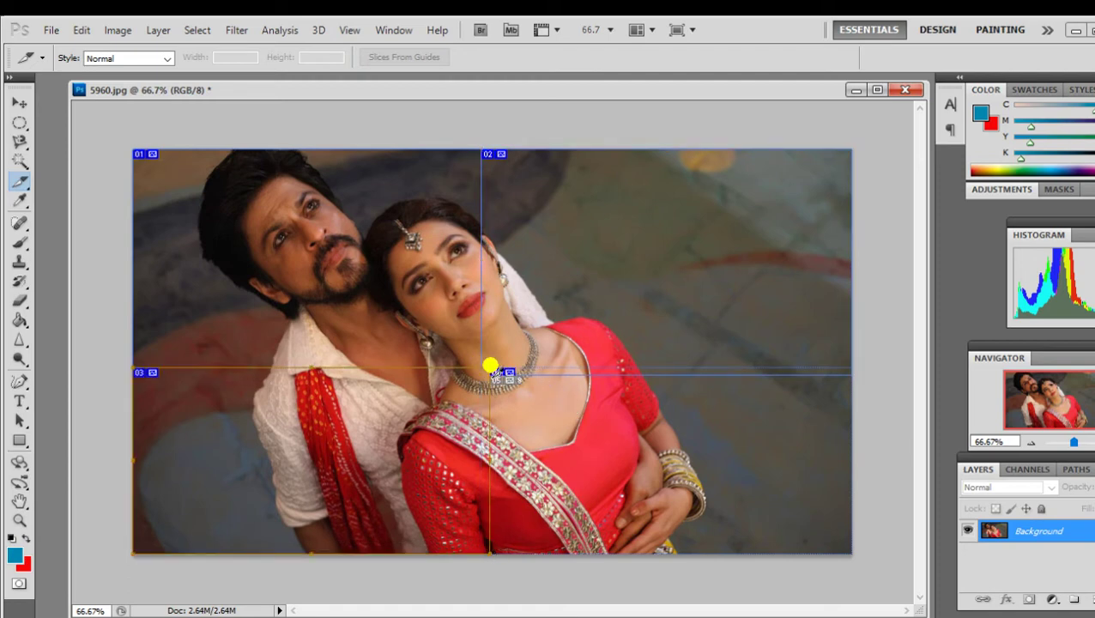
mouse_move(490, 367)
left_mouse_down()
mouse_move(877, 563)
mouse_move(854, 559)
left_mouse_up()
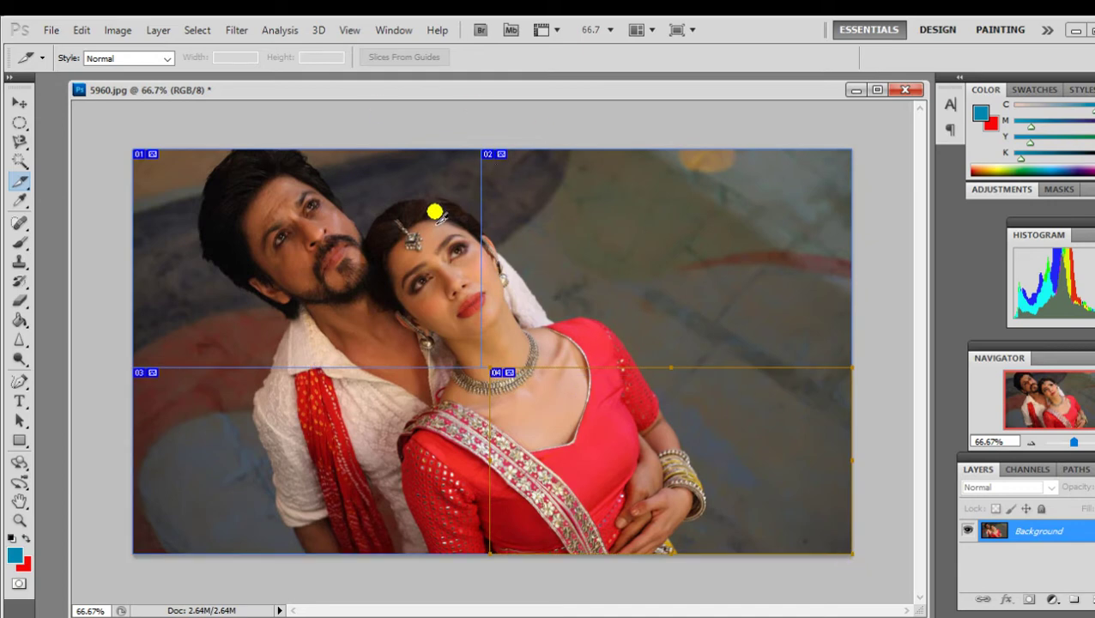
Switch to the Slice Select Tool and postpone the Avira restart prompt with Later
left_click(21, 182)
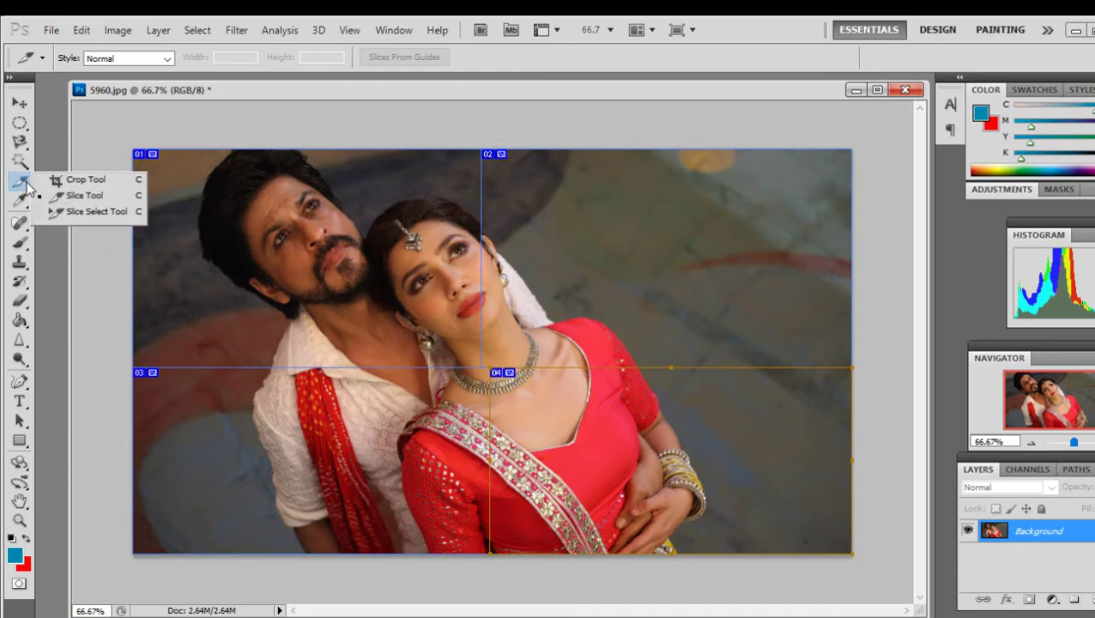
left_click(110, 212)
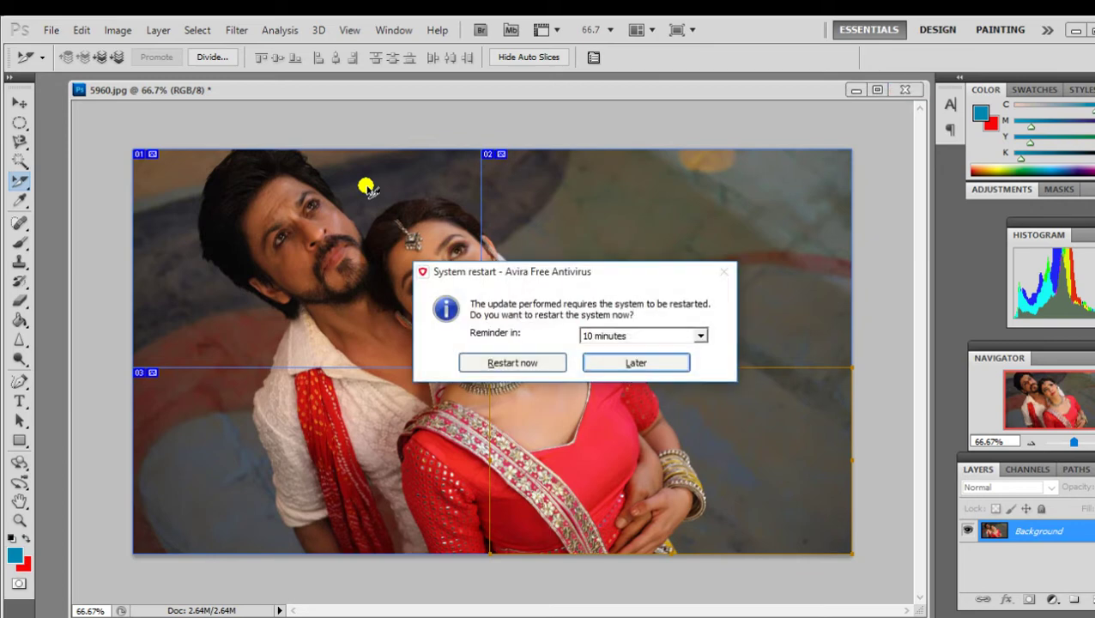
left_click(662, 361)
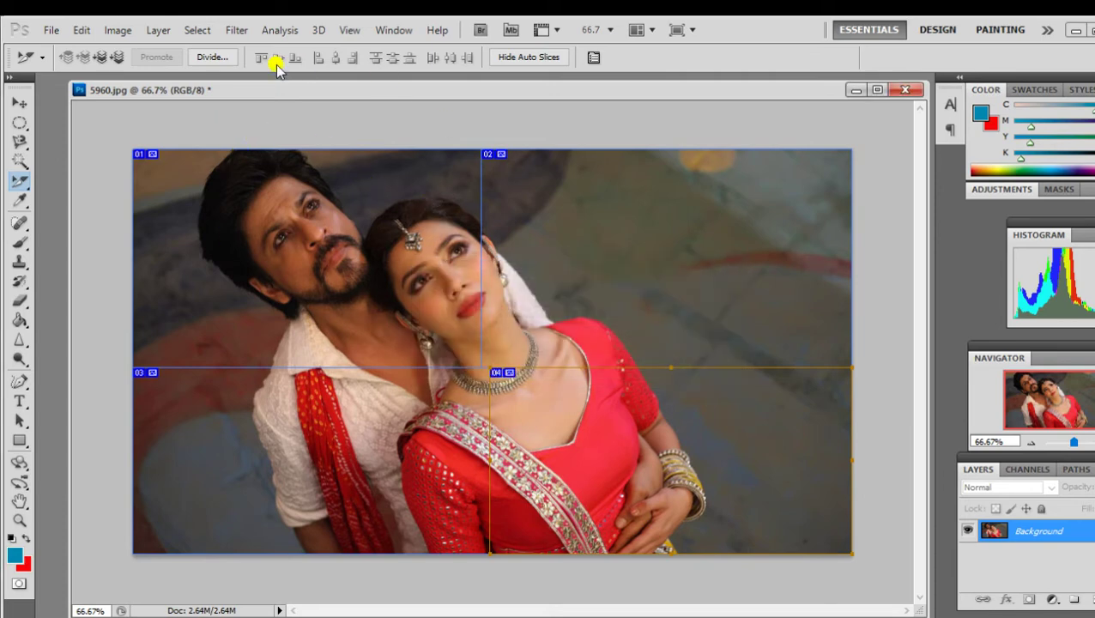
Open Save for Web & Devices from the File menu to preview the sliced photo as GIF
left_click(57, 31)
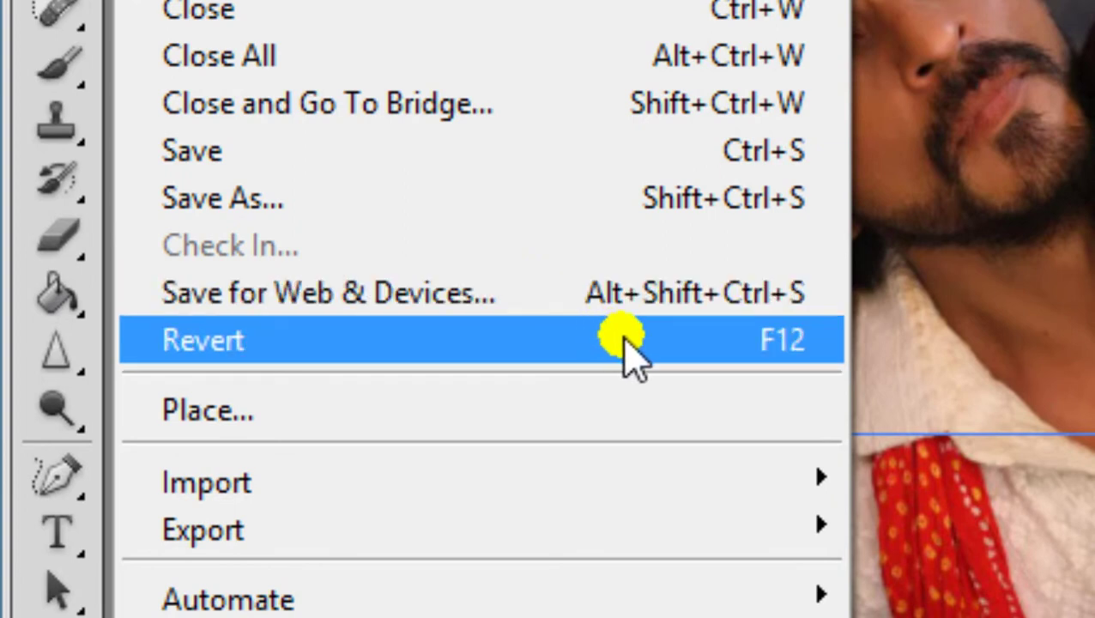
left_click(663, 304)
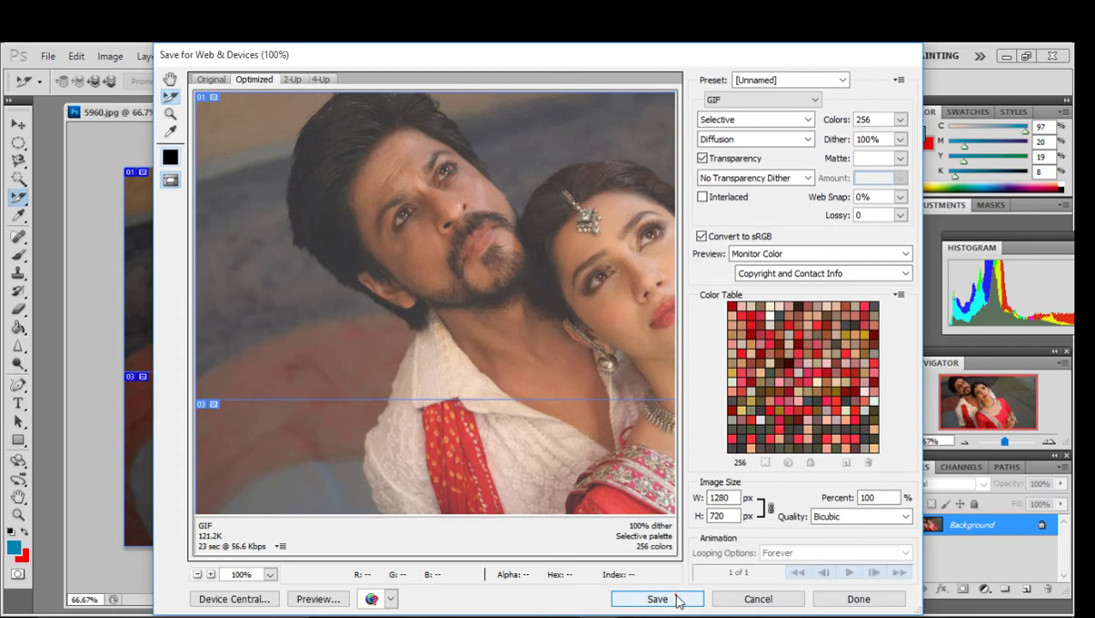
Save all slices as 5960.gif into the all folder on Local Disk (G:)
left_click(676, 598)
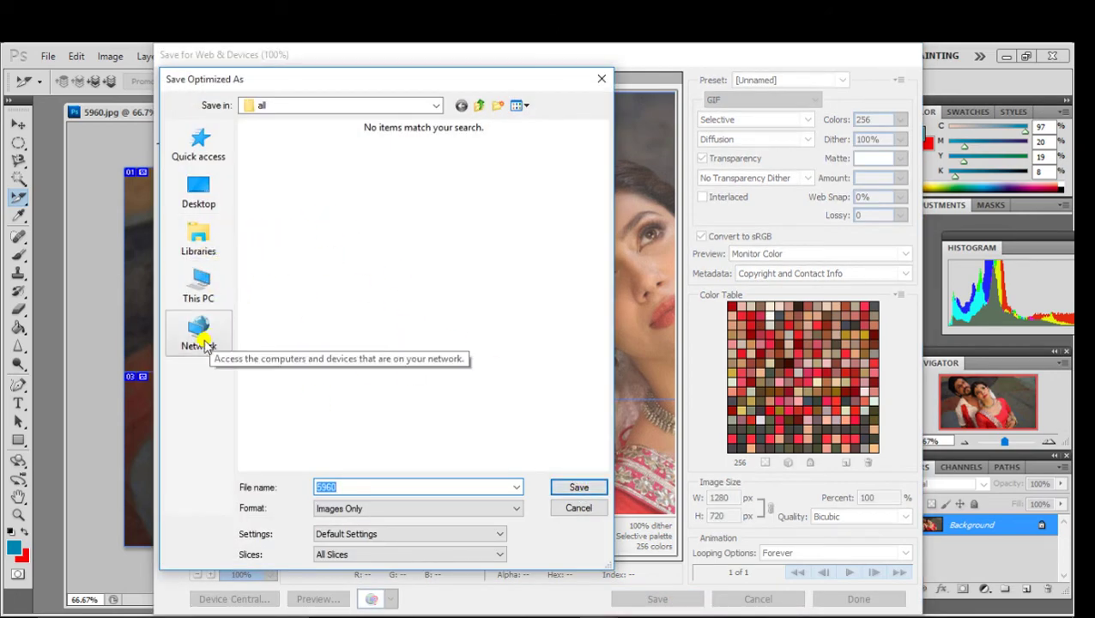
left_click(197, 287)
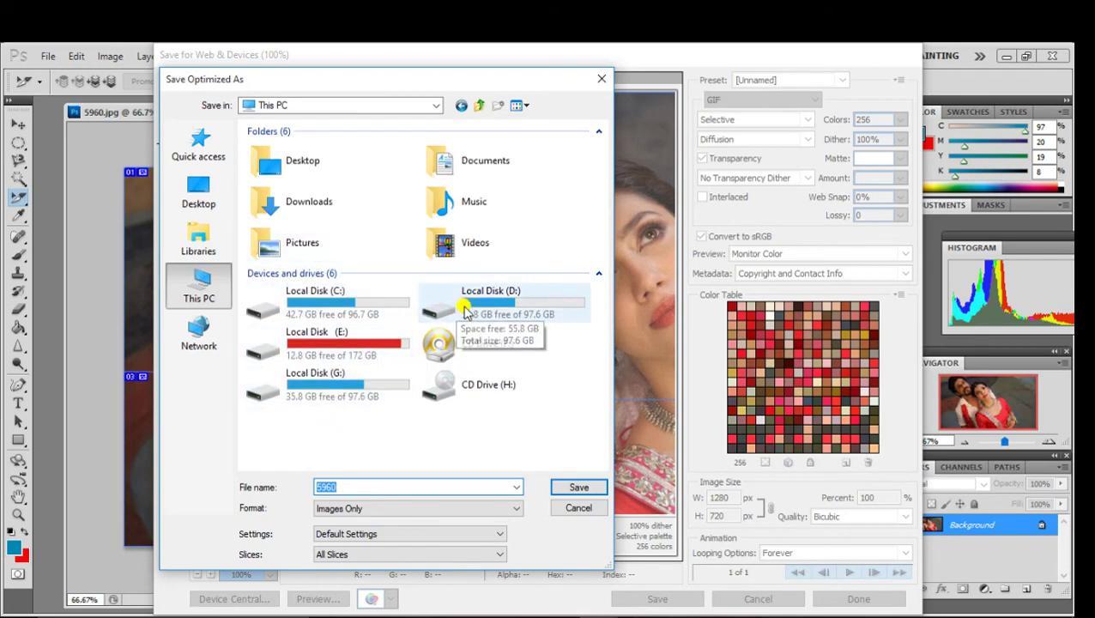
double_click(359, 397)
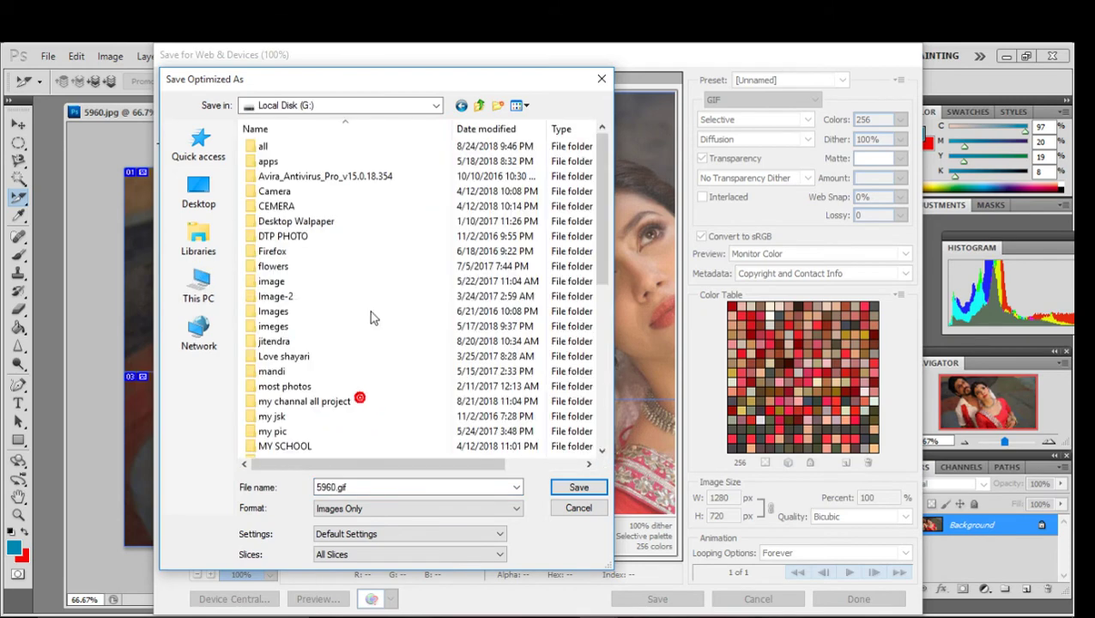
double_click(294, 148)
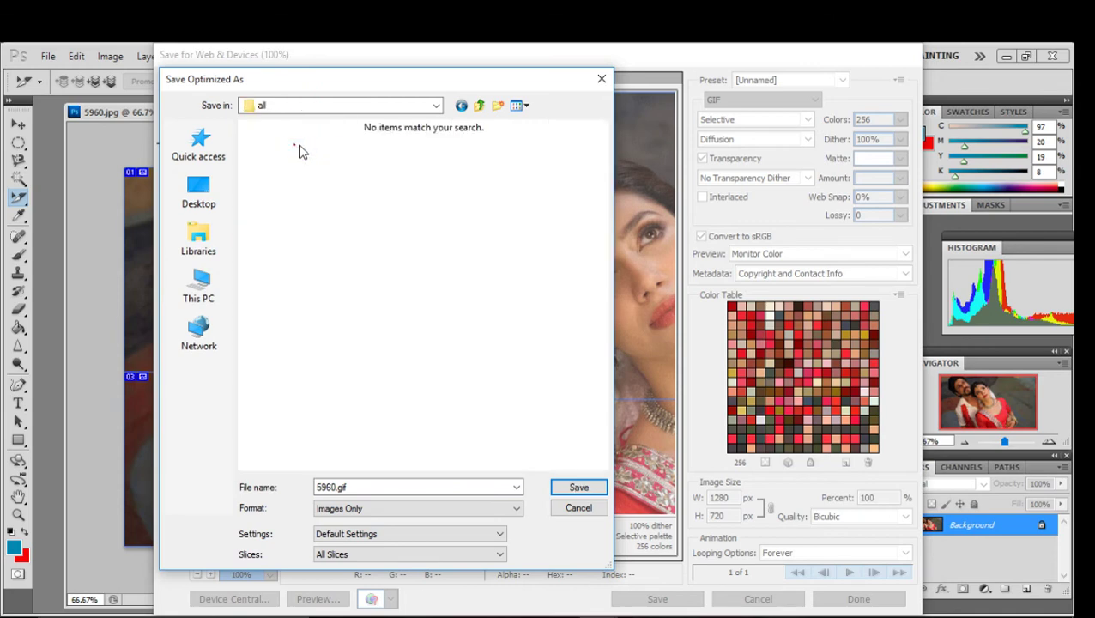
left_click(562, 486)
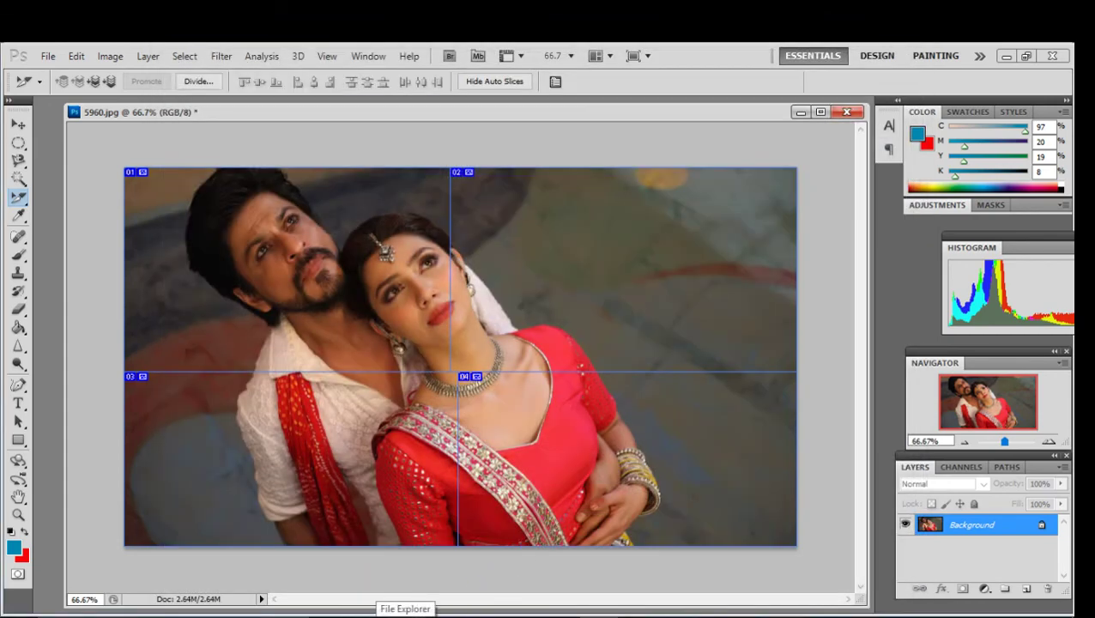
Browse to G:\all, undo an accidental deletion of the images folder, and open slice 5960_01
left_click(407, 614)
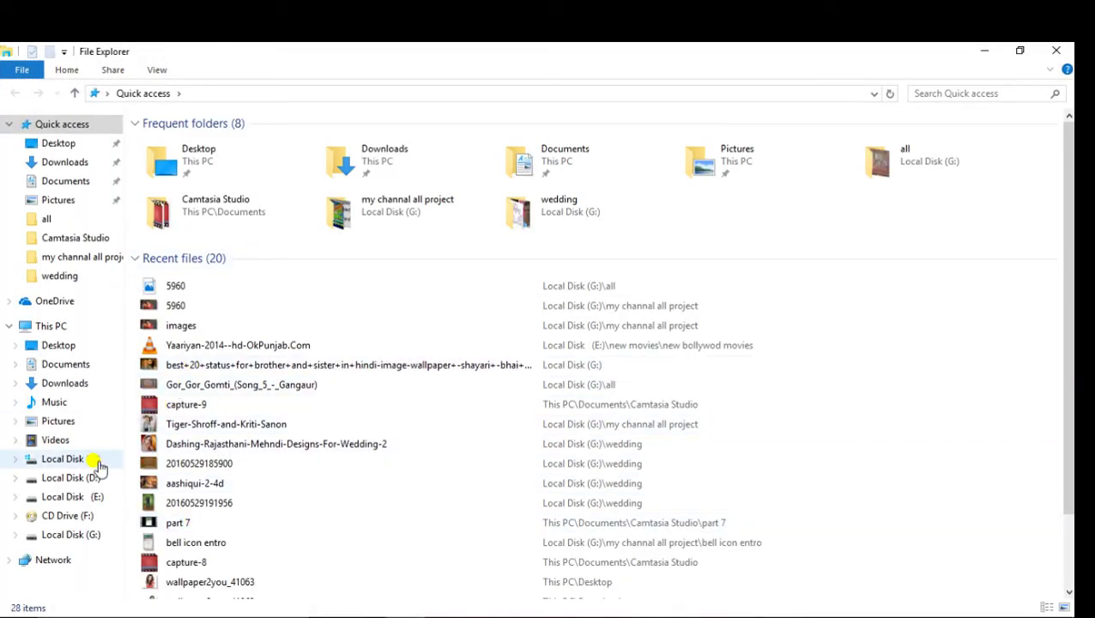
left_click(96, 535)
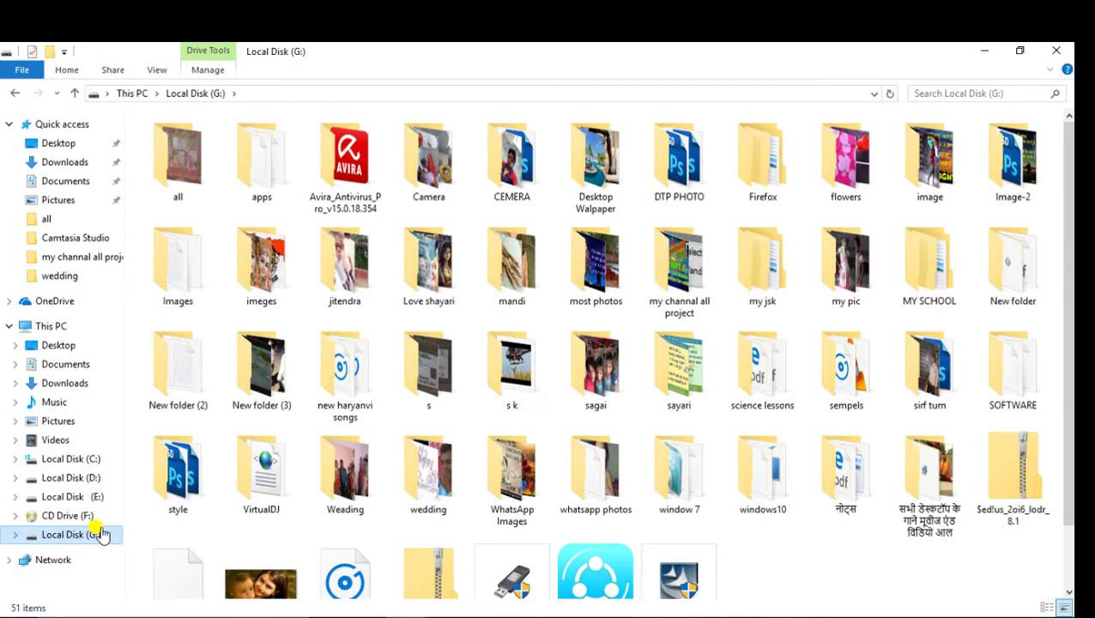
double_click(166, 200)
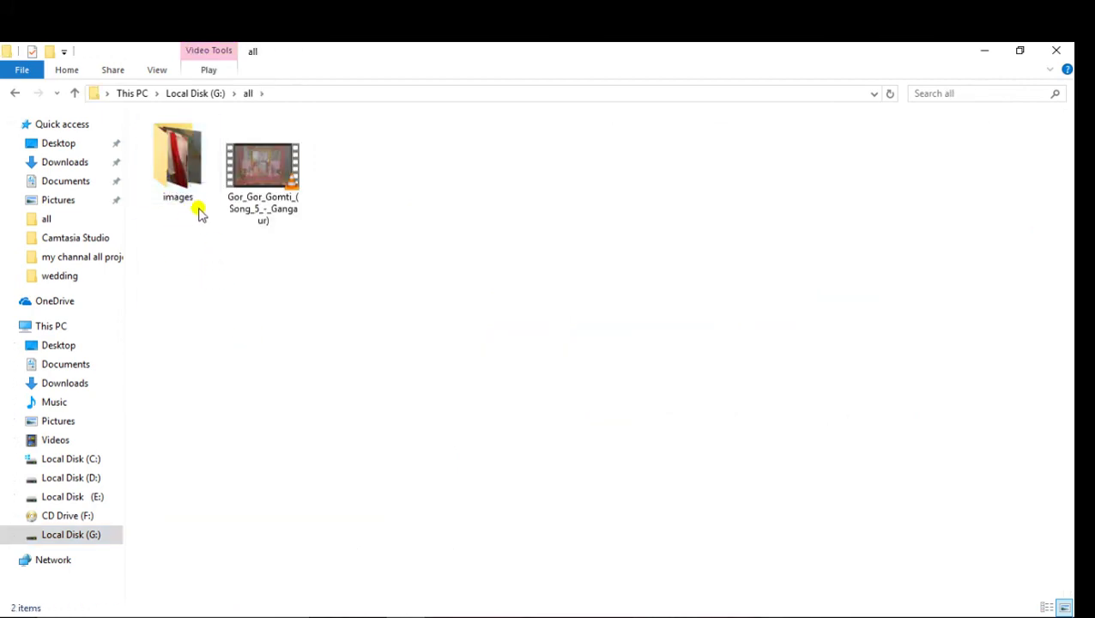
left_click(178, 195)
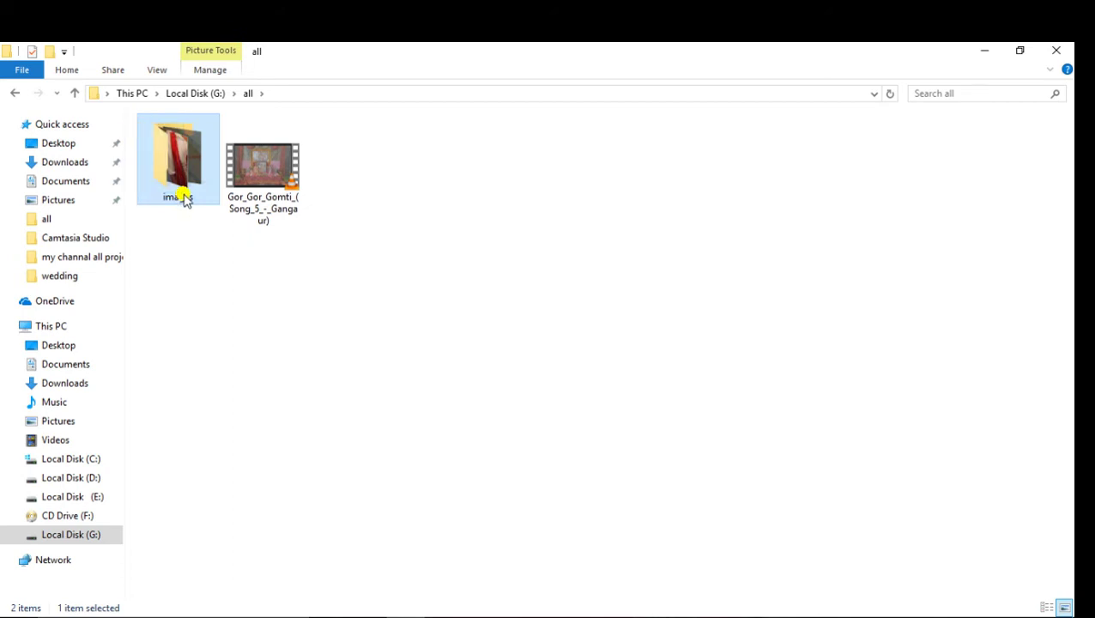
mouse_move(178, 157)
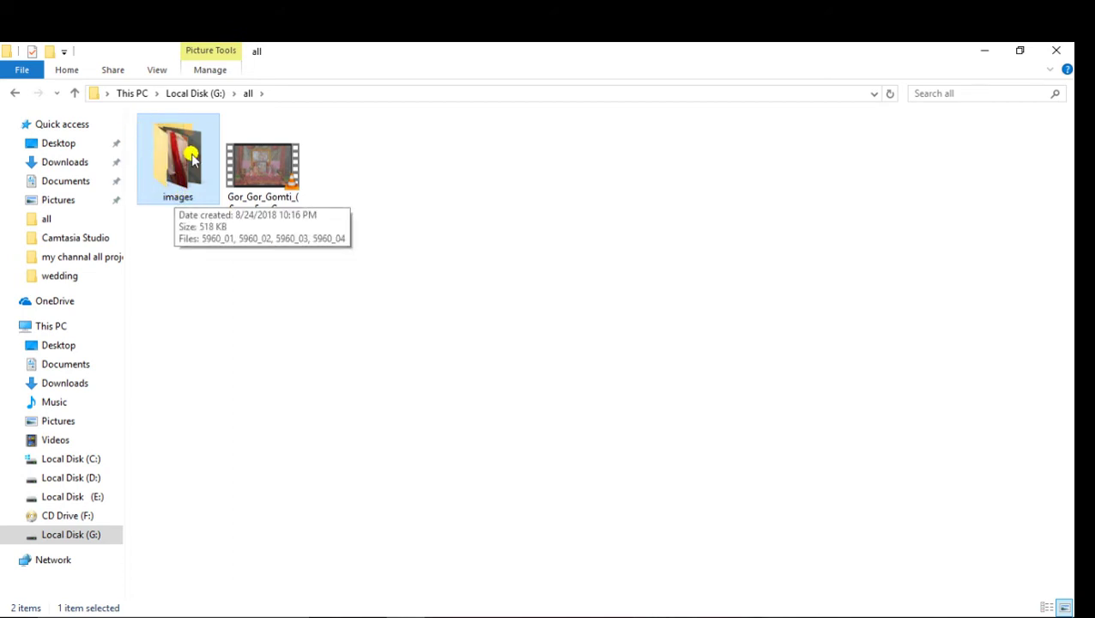
key("Delete")
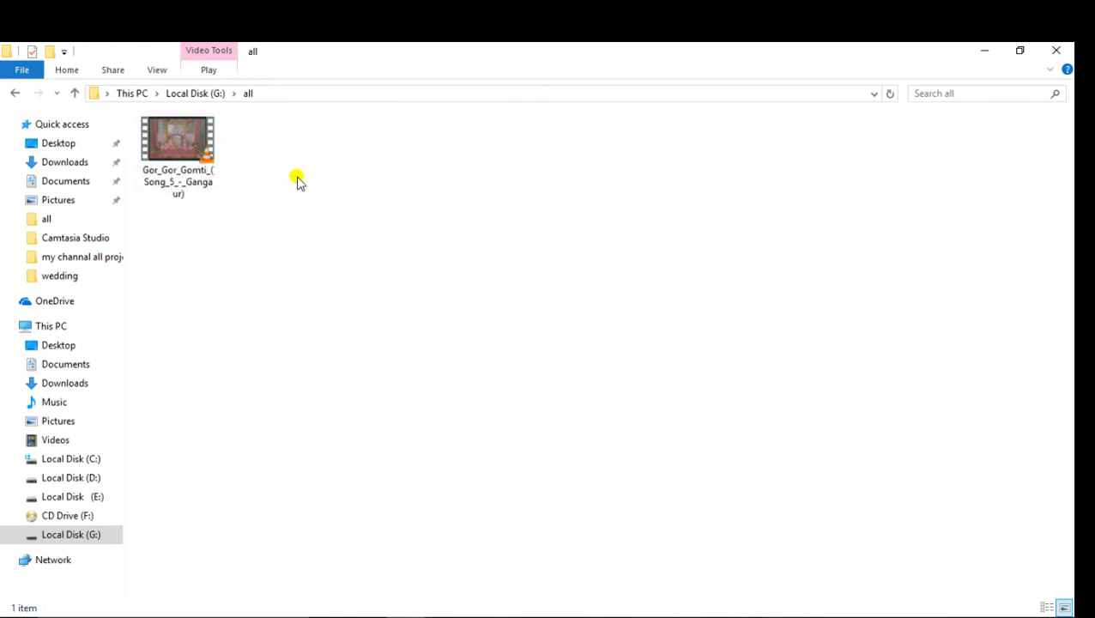
key("ctrl+z")
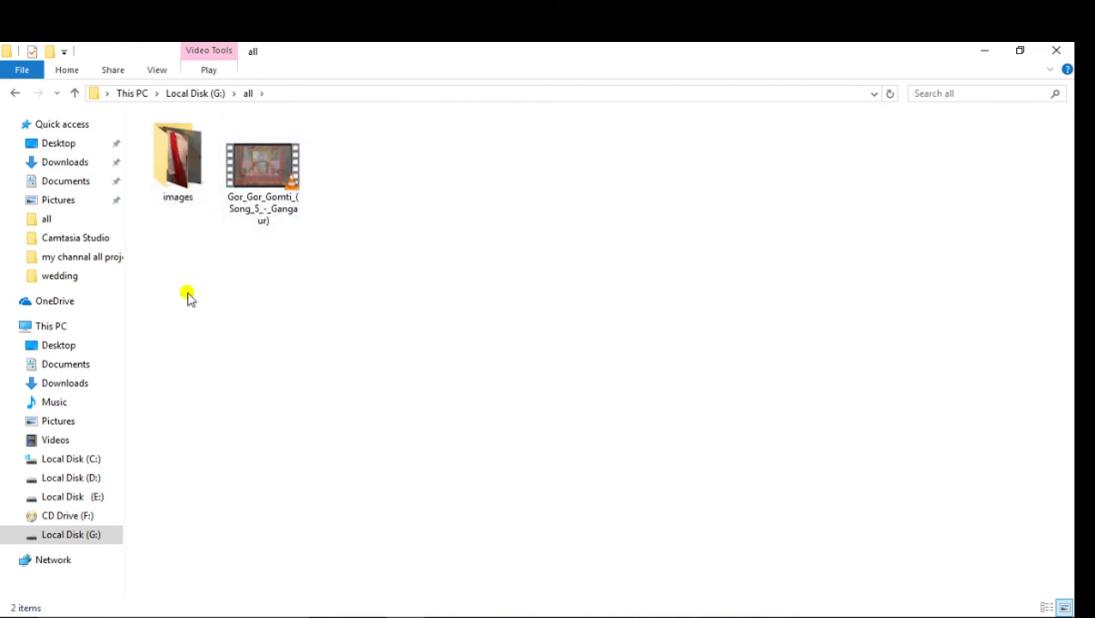
double_click(180, 192)
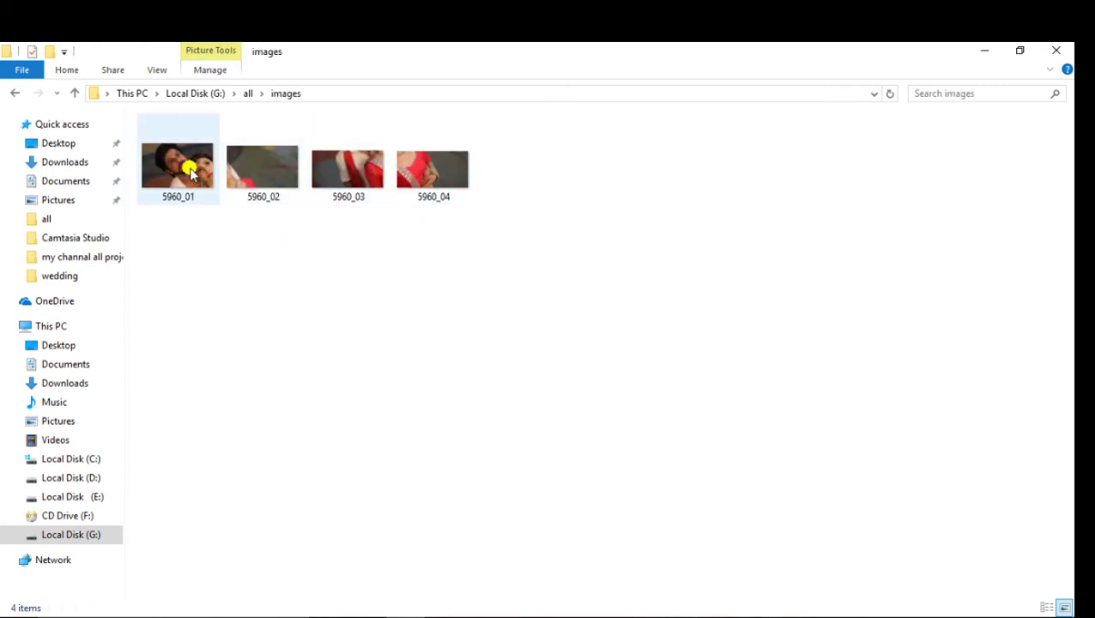
double_click(190, 171)
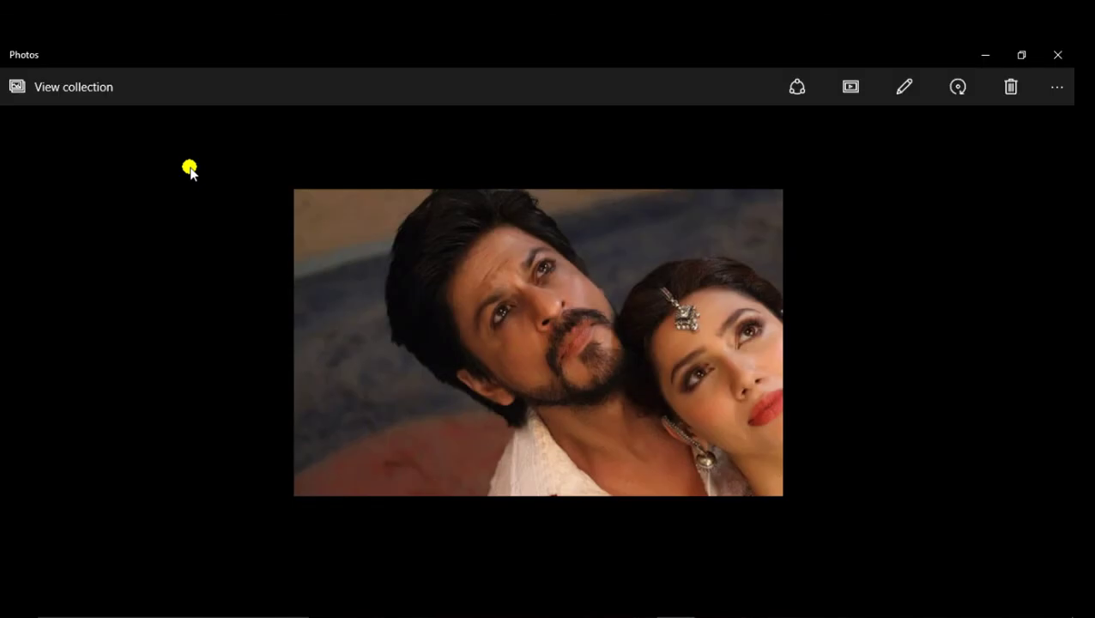
mouse_move(827, 49)
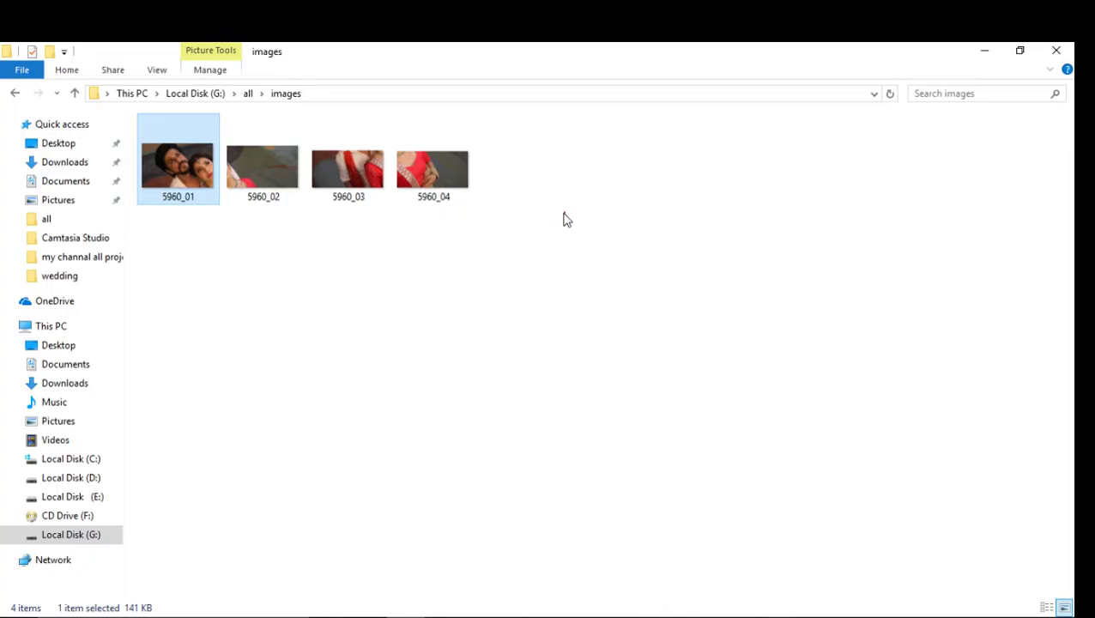
Select the exported slice thumbnails 5960_01 through 5960_04 in the images folder
mouse_move(565, 215)
left_mouse_down()
mouse_move(309, 238)
mouse_move(609, 403)
left_mouse_up()
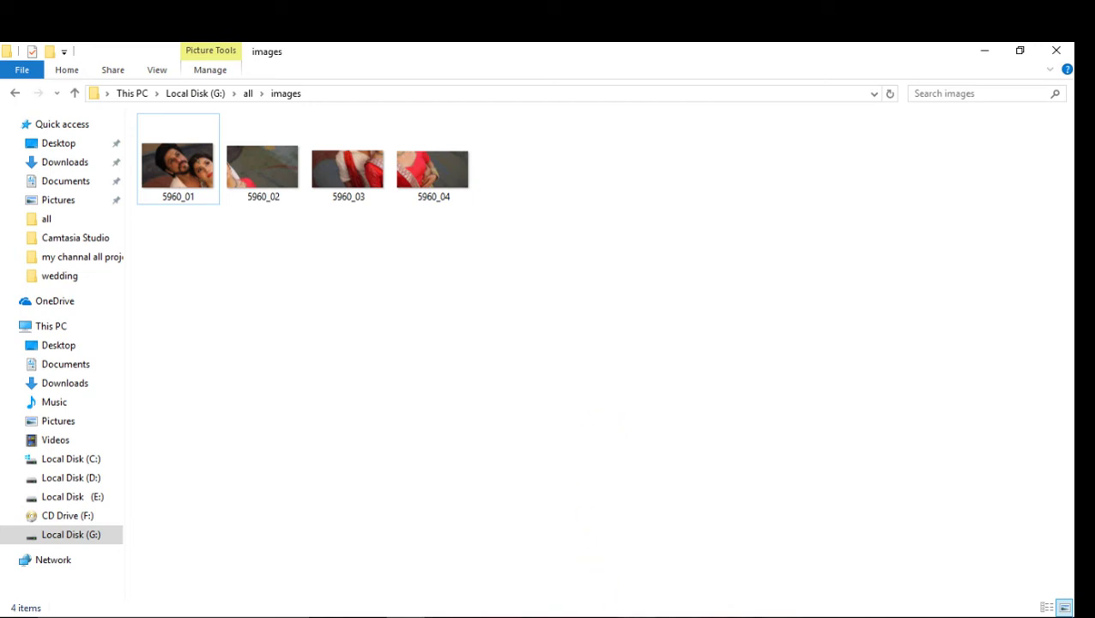
Bring the sliced 5960.jpg document in Photoshop back to the front via the taskbar
left_click(598, 615)
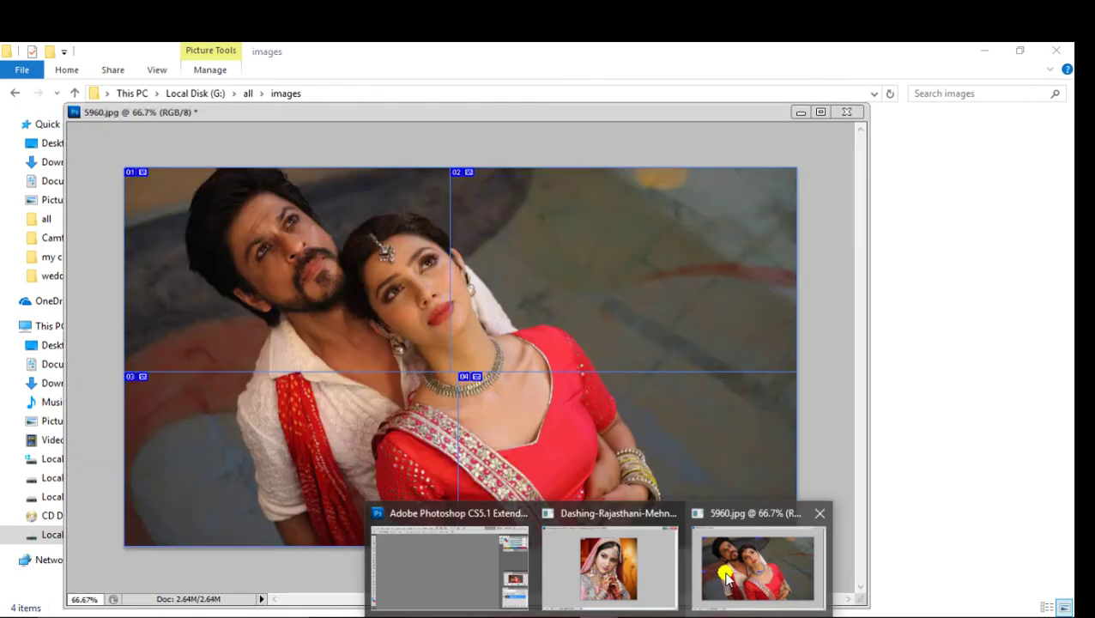
left_click(725, 572)
left_click(567, 391)
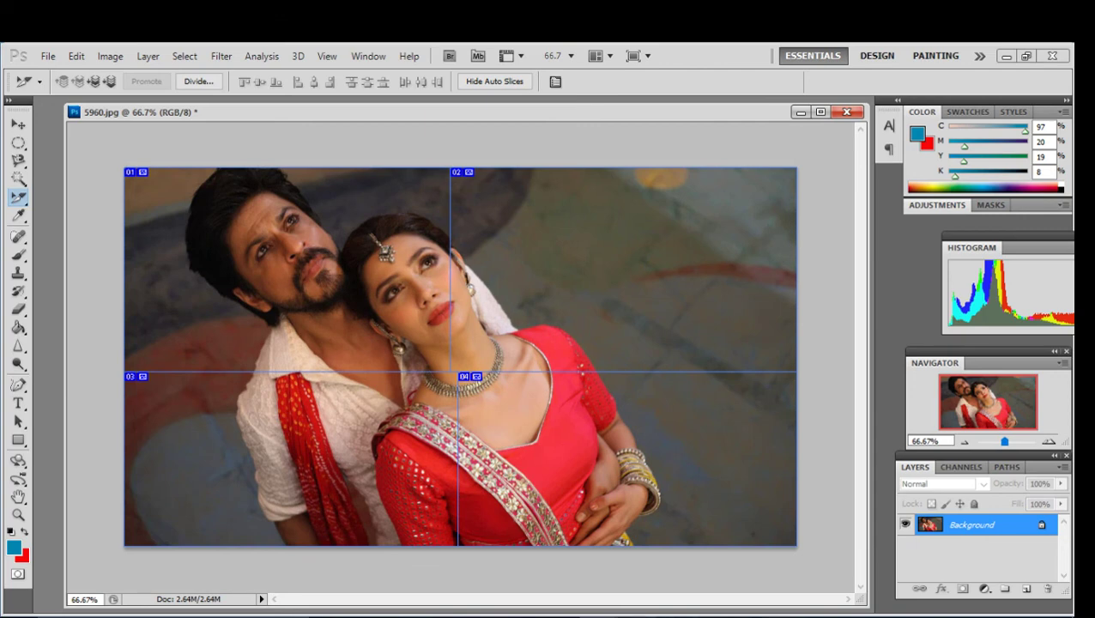
left_click(637, 592)
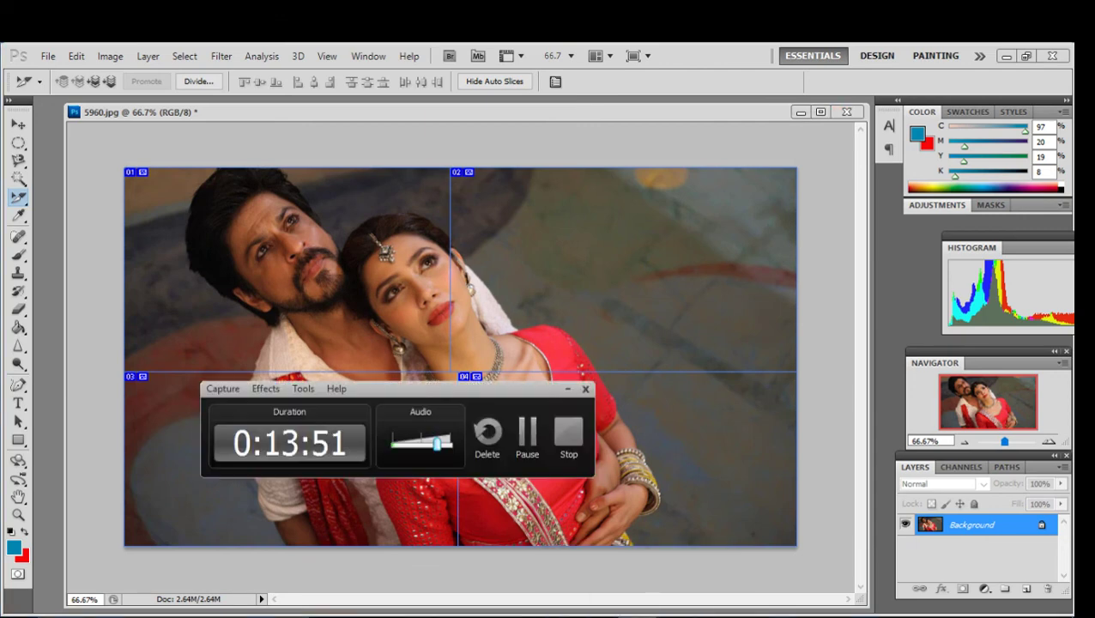